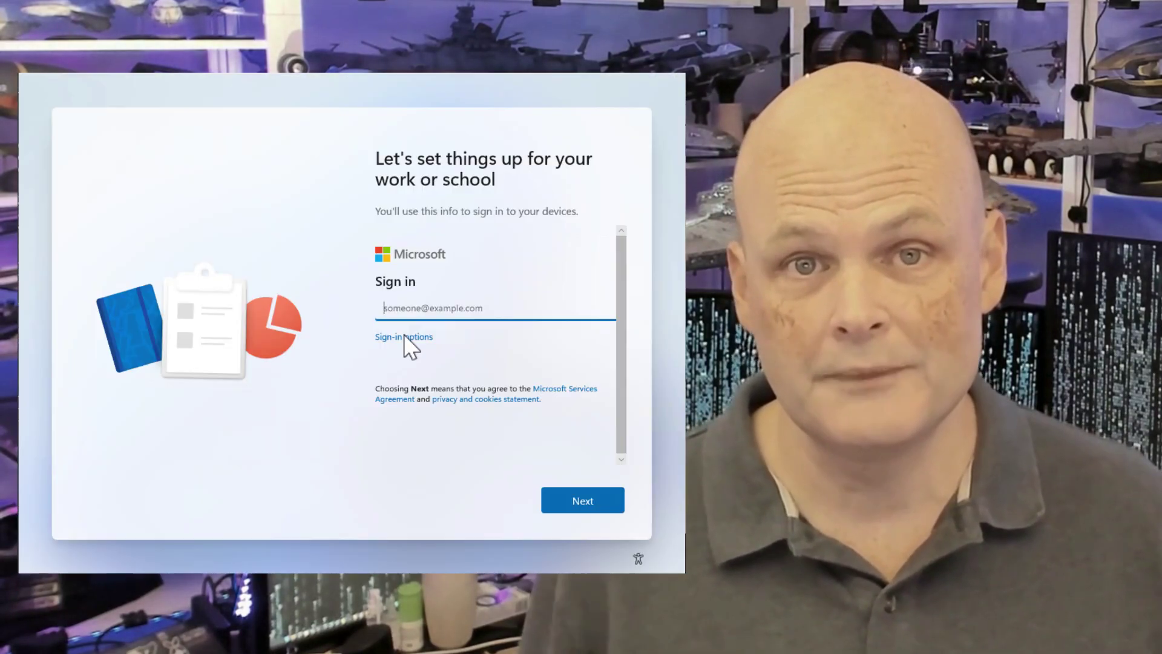
Choose domain join instead and create a local account with a confirmed password.
{"action": "left_click", "coordinate": [403, 339]}
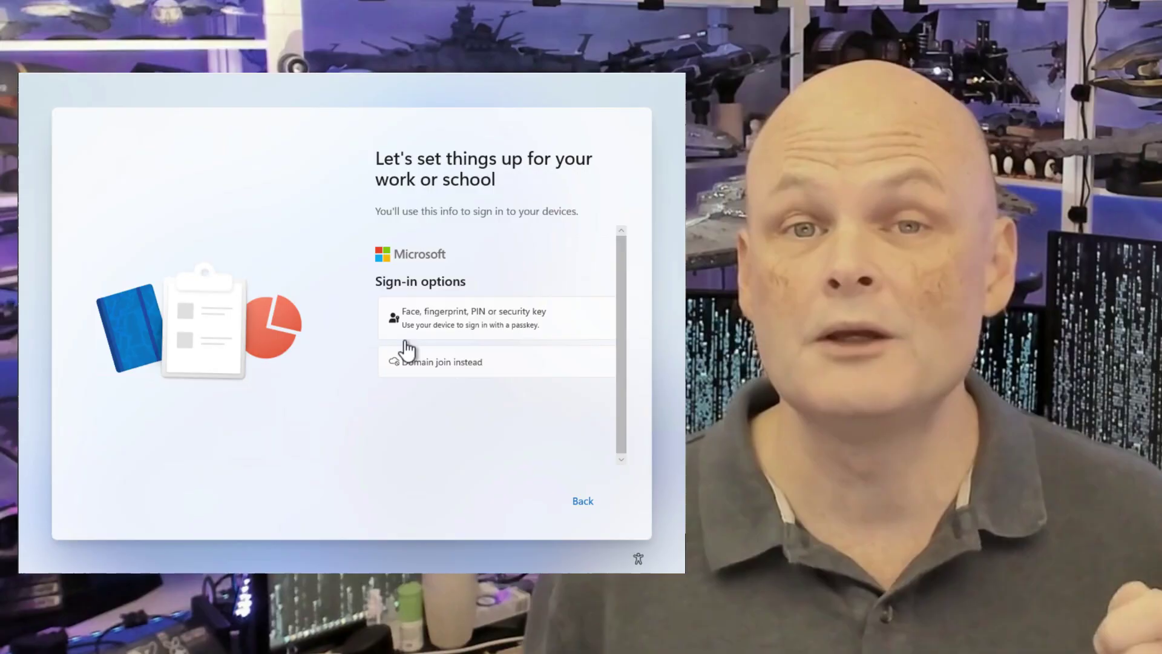
{"action": "left_click", "coordinate": [413, 373]}
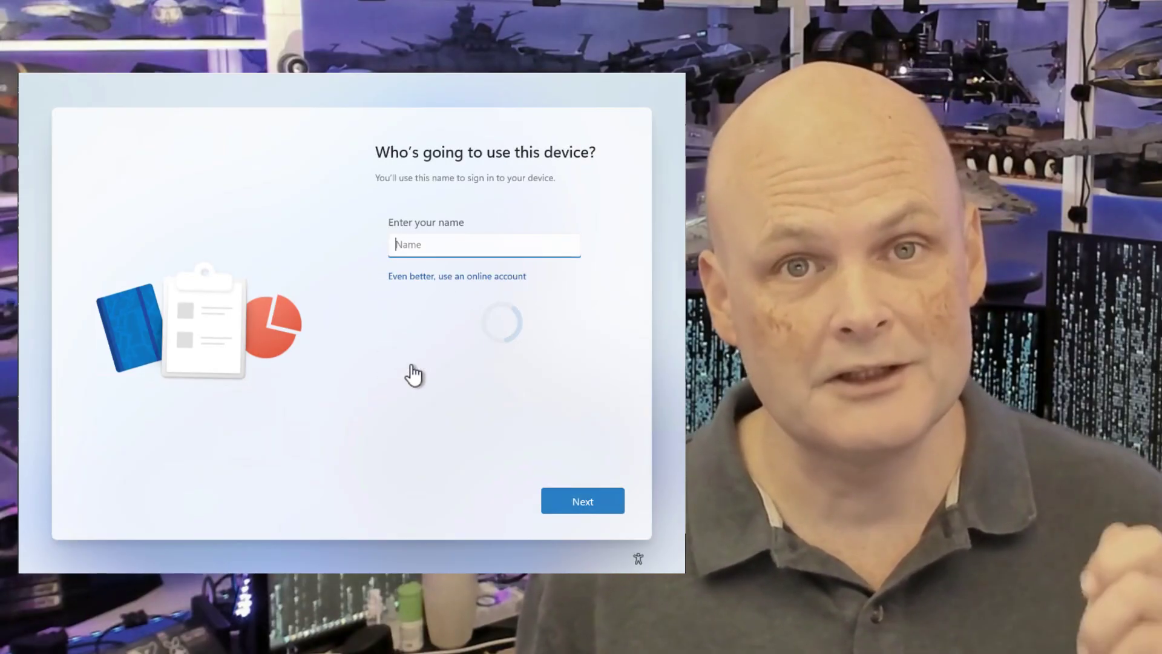
{"action": "type", "text": "pcmel"}
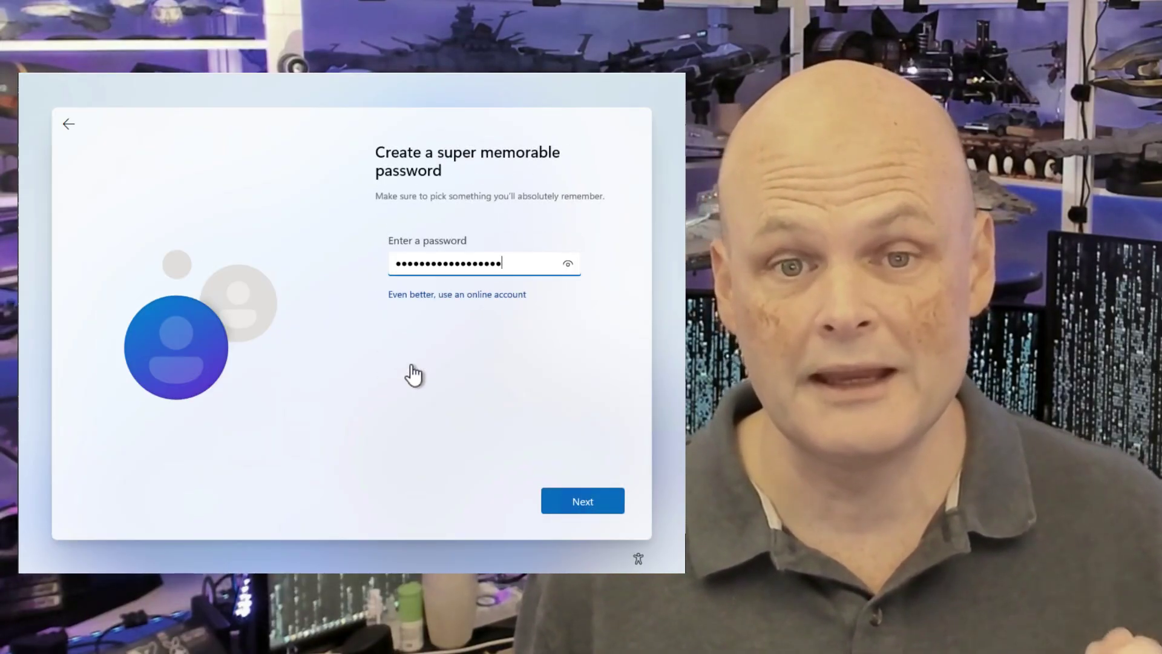
{"action": "key", "text": "Return"}
{"action": "key", "text": "ctrl+v"}
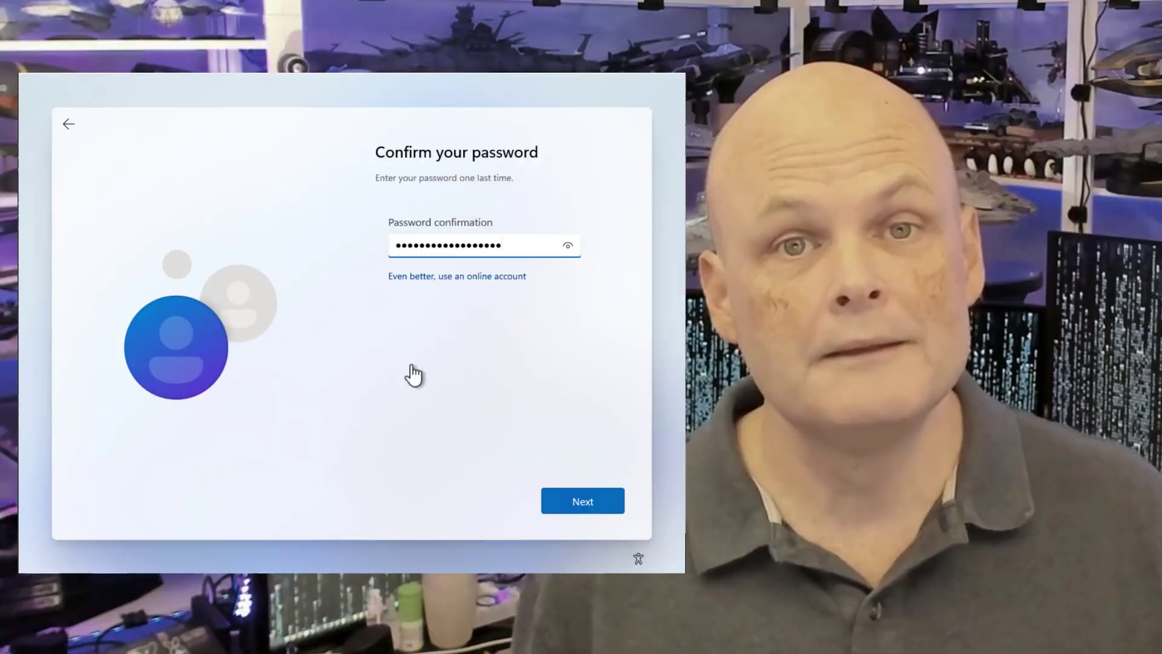
{"action": "key", "text": "Return"}
Answer the three security questions and continue setup to the desktop.
{"action": "left_click", "coordinate": [430, 307]}
{"action": "type", "text": "Geeks"}
{"action": "key", "text": "Return"}
{"action": "type", "text": "Ankh-Morpork"}
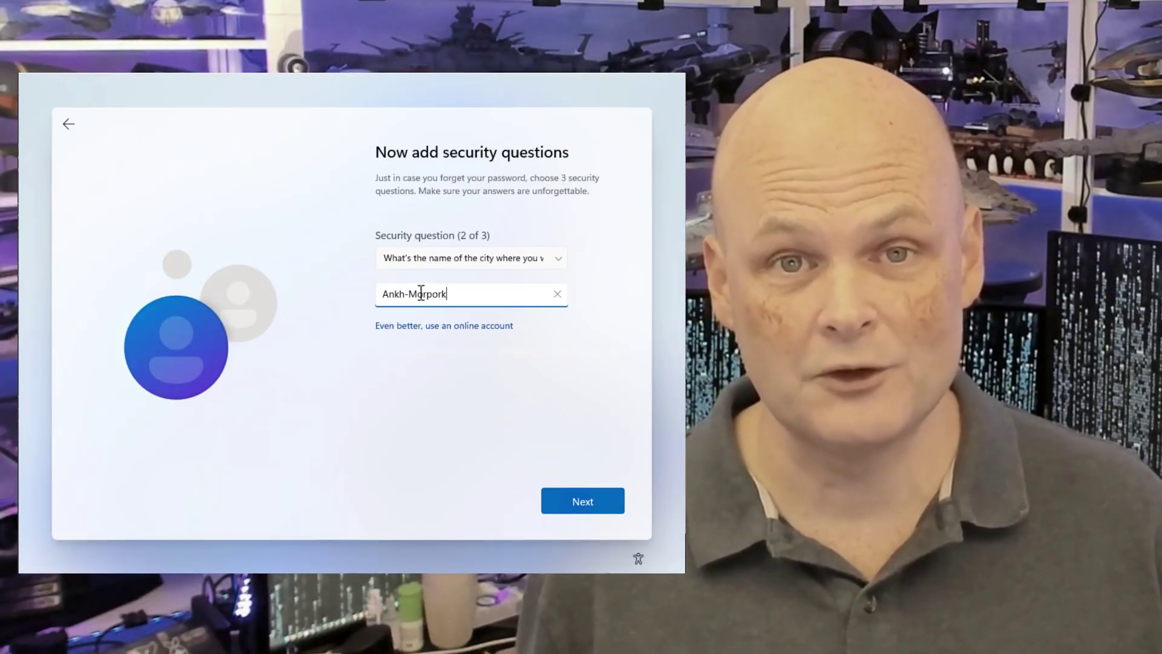
{"action": "key", "text": "Return"}
{"action": "left_click", "coordinate": [417, 295]}
{"action": "type", "text": "Unseen University"}
{"action": "left_click", "coordinate": [553, 507]}
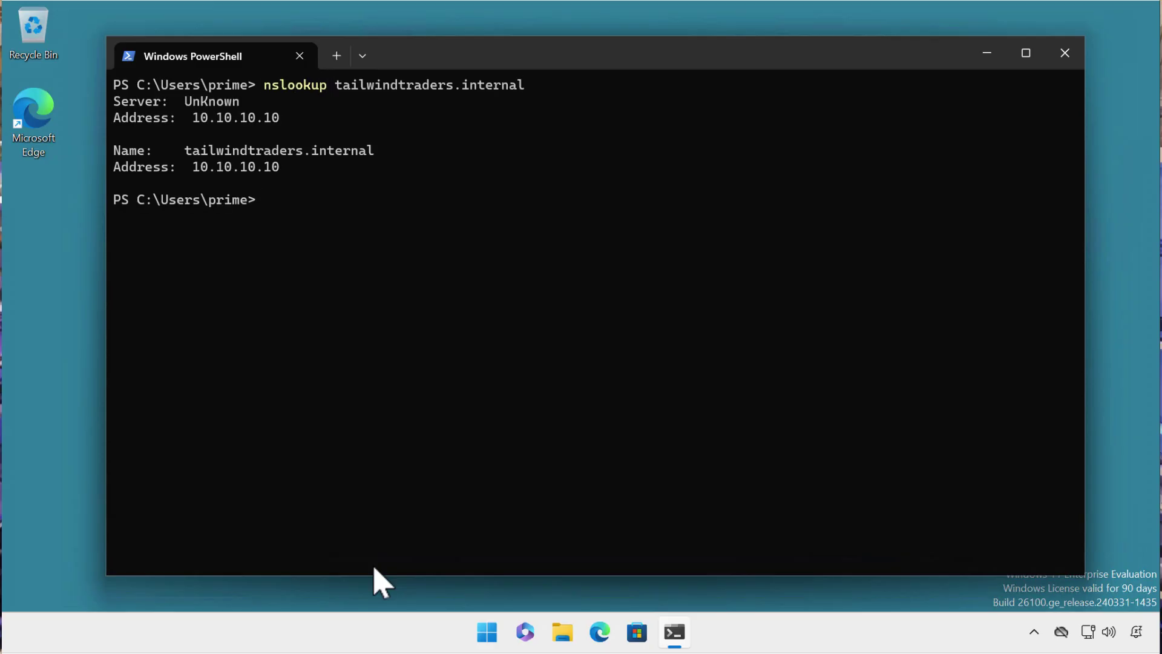
Exit PowerShell once tailwindtraders.internal is shown resolving to 10.10.10.10.
{"action": "type", "text": "exit"}
{"action": "key", "text": "Return"}
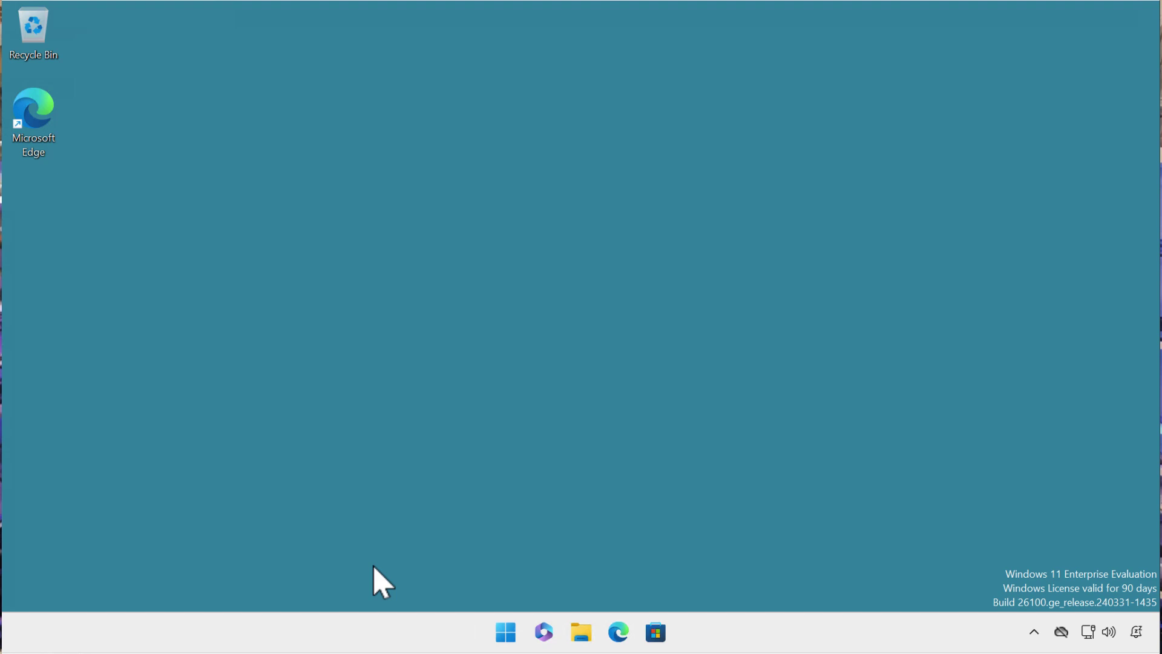
Open System Properties via sysdm.cpl and set the computer's domain to tailwindtraders.internal.
{"action": "left_click", "coordinate": [506, 636]}
{"action": "type", "text": "sy"}
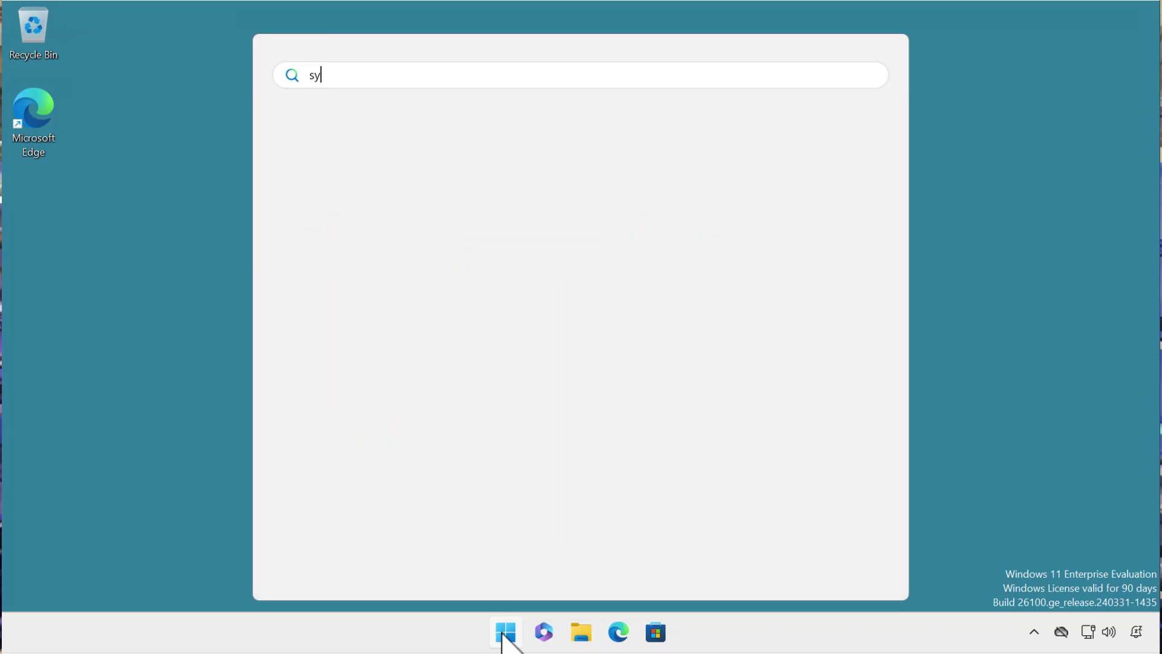
{"action": "type", "text": "sdm.cpl"}
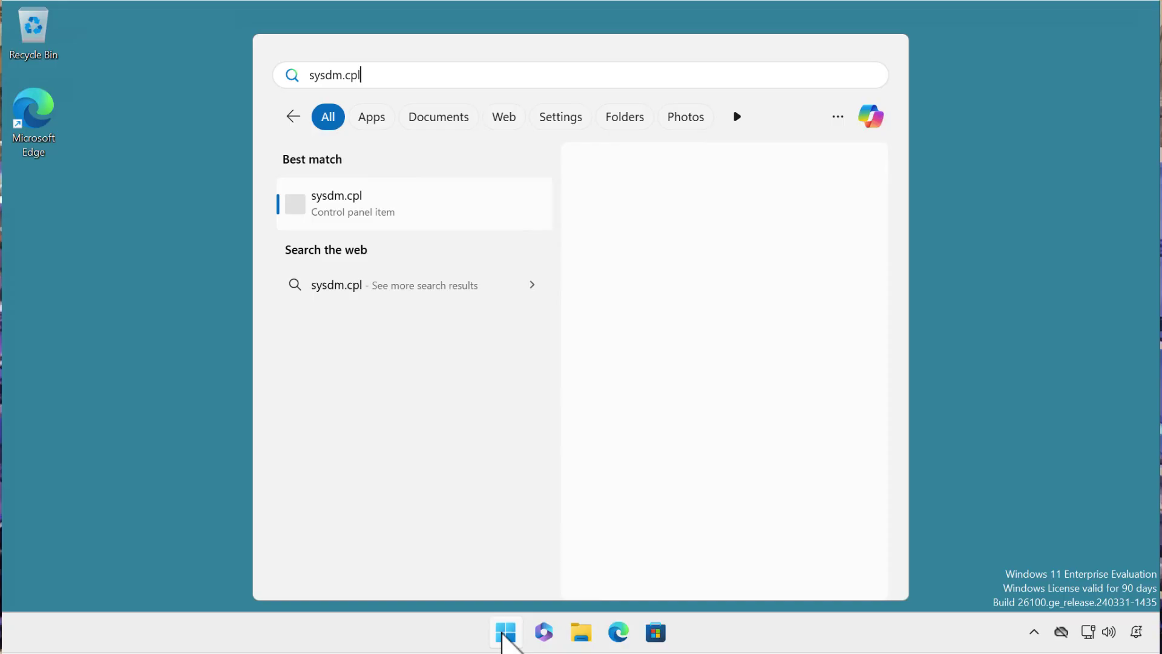
{"action": "key", "text": "Return"}
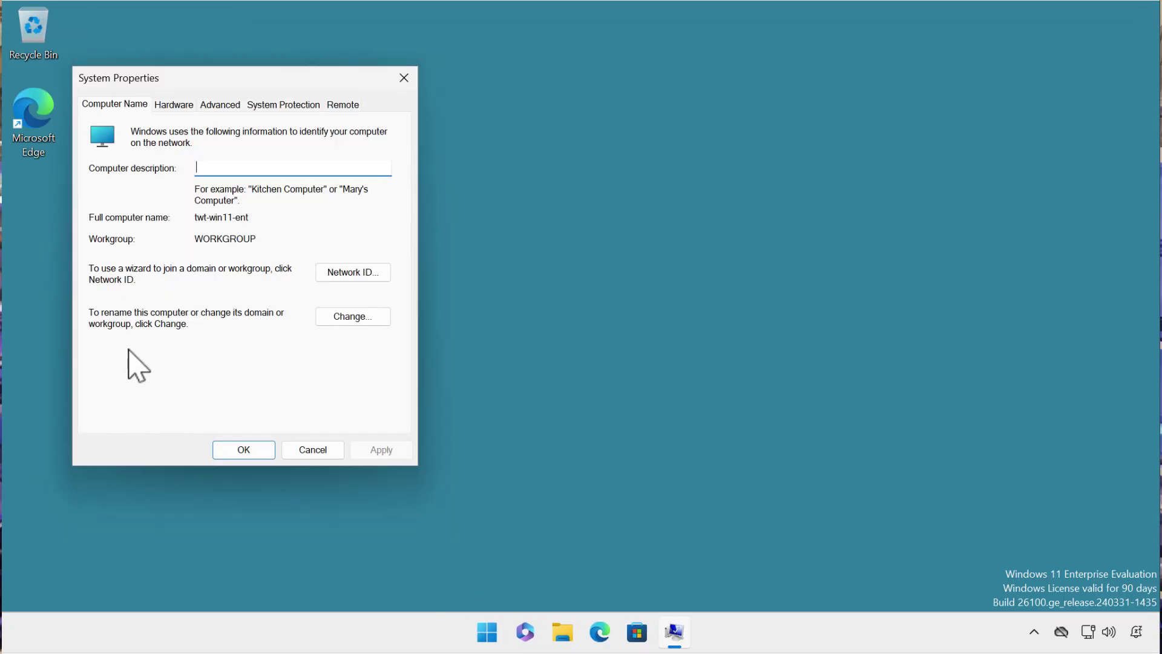
{"action": "left_click", "coordinate": [339, 321]}
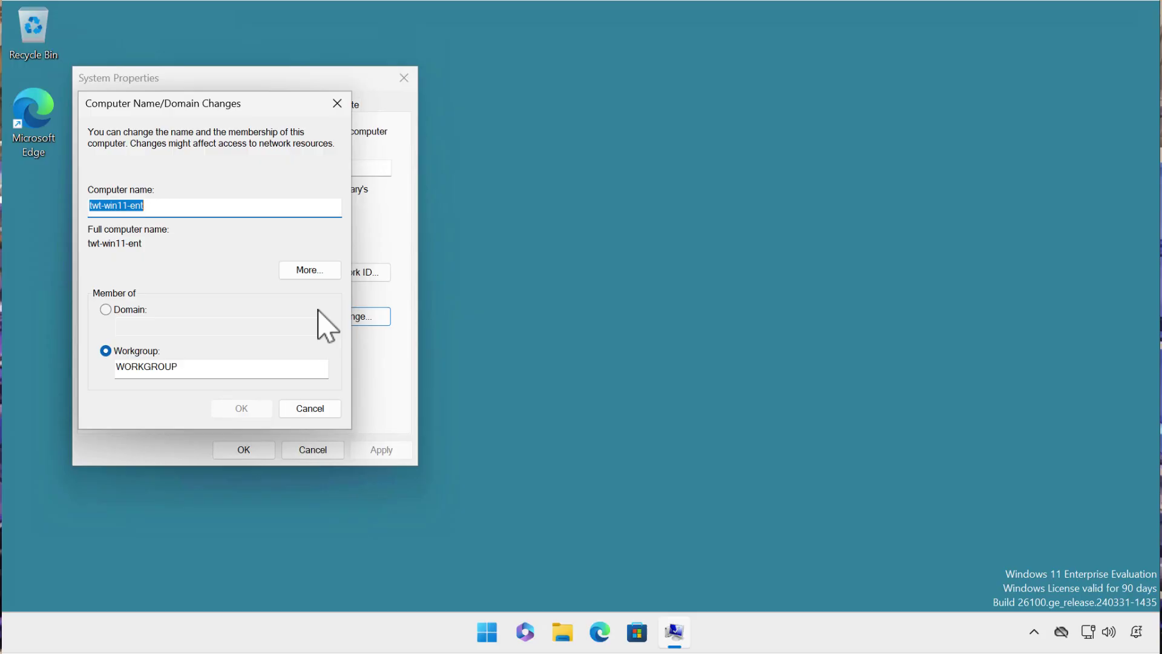
{"action": "left_click", "coordinate": [128, 312]}
{"action": "left_click", "coordinate": [127, 326]}
{"action": "type", "text": "tailwindtraders.internal"}
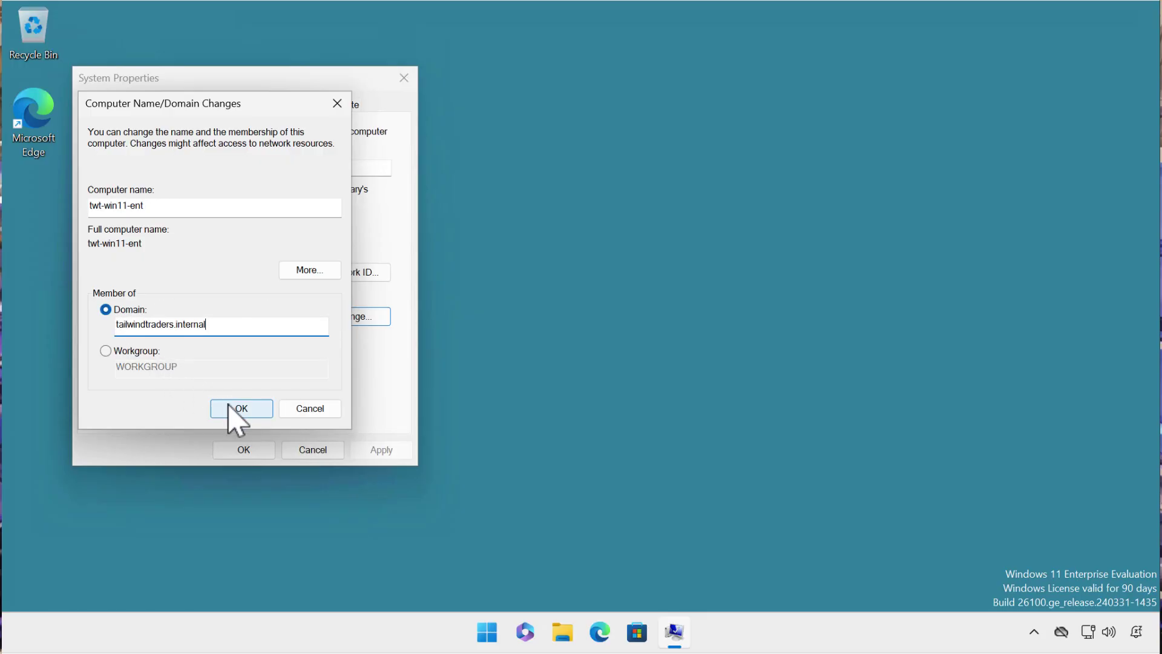
{"action": "left_click", "coordinate": [237, 409]}
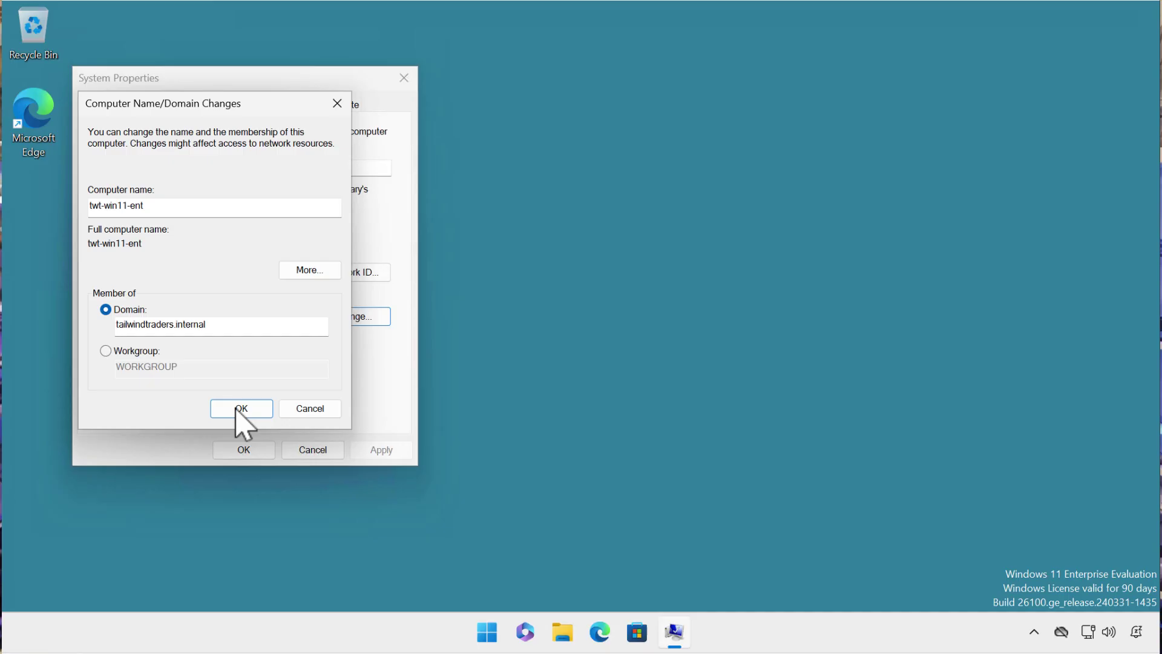
Authorize the join with tailwindtraders domain credentials and acknowledge the welcome and restart notices.
{"action": "type", "text": "tailwindtraders\\prime"}
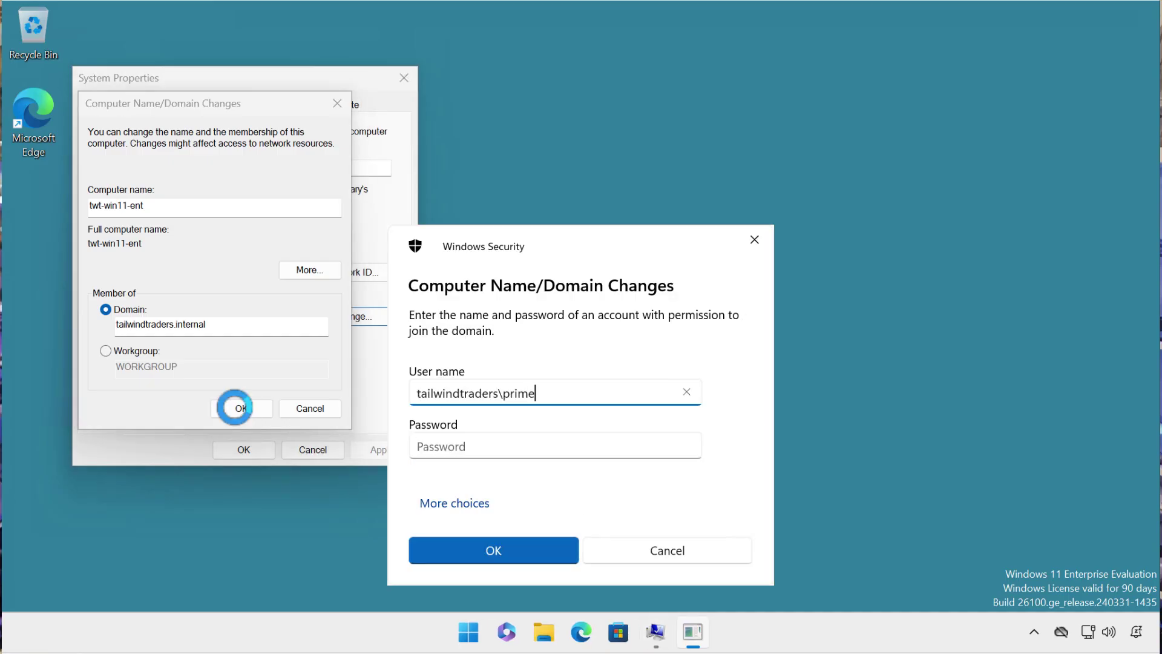
{"action": "key", "text": "Tab"}
{"action": "key", "text": "ctrl+v"}
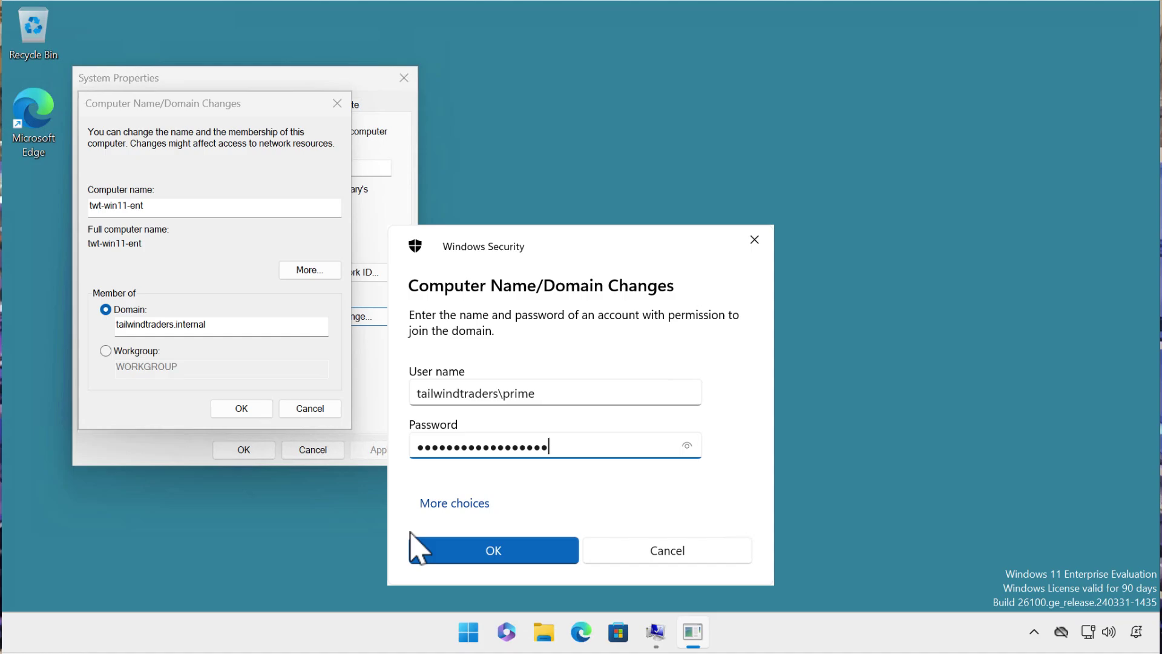
{"action": "left_click", "coordinate": [441, 557]}
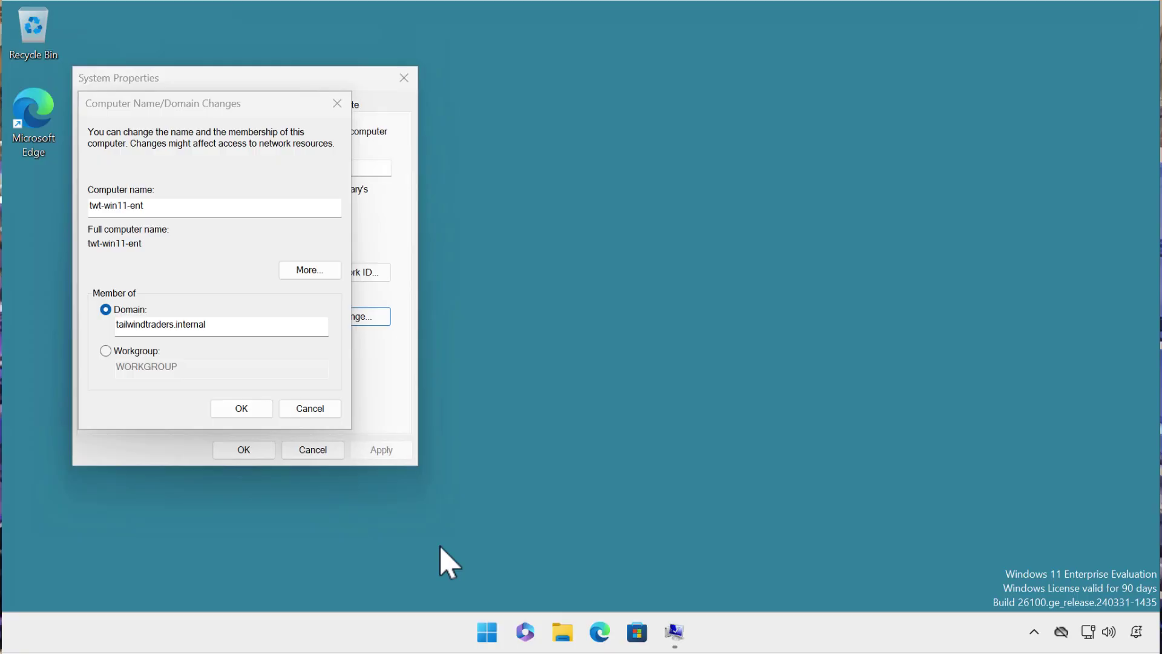
{"action": "left_click", "coordinate": [665, 373]}
{"action": "left_click", "coordinate": [671, 337]}
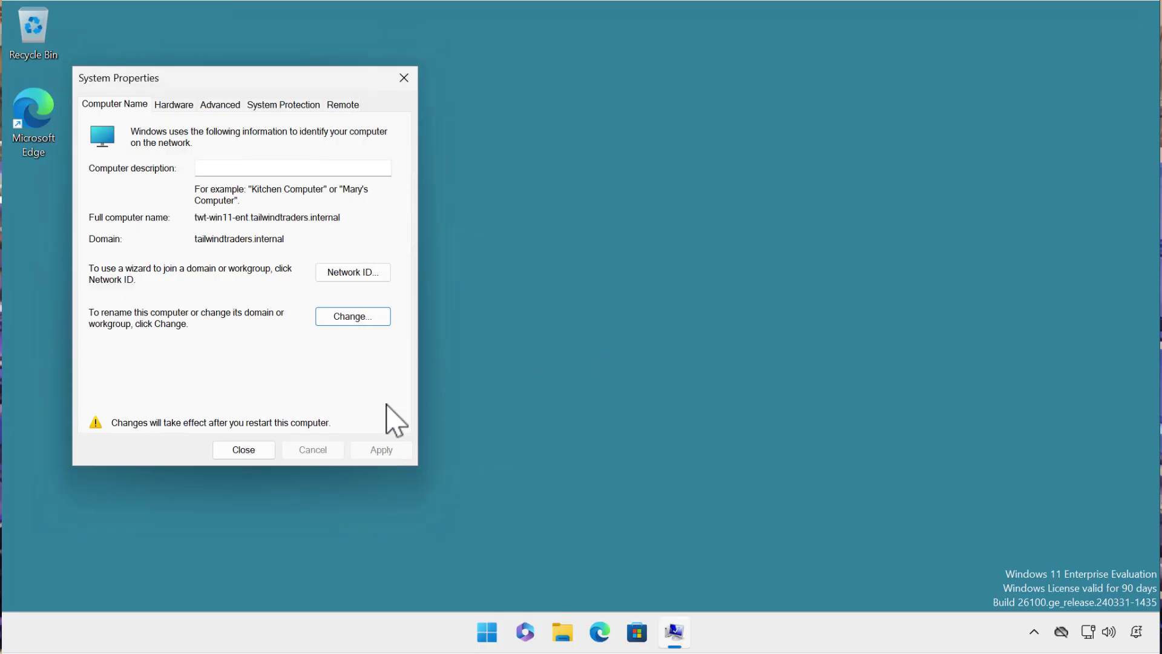
Close System Properties, restart, and sign in with the tailwindtraders domain account.
{"action": "left_click", "coordinate": [244, 449]}
{"action": "left_click", "coordinate": [579, 333]}
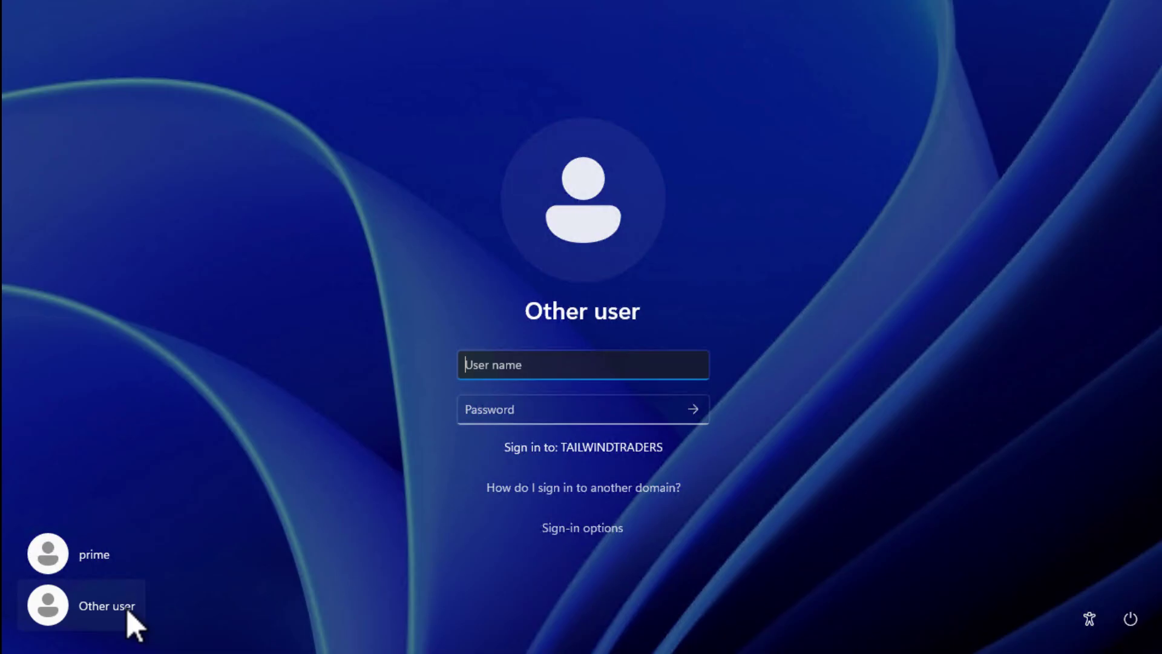
{"action": "type", "text": "tailwindtraders"}
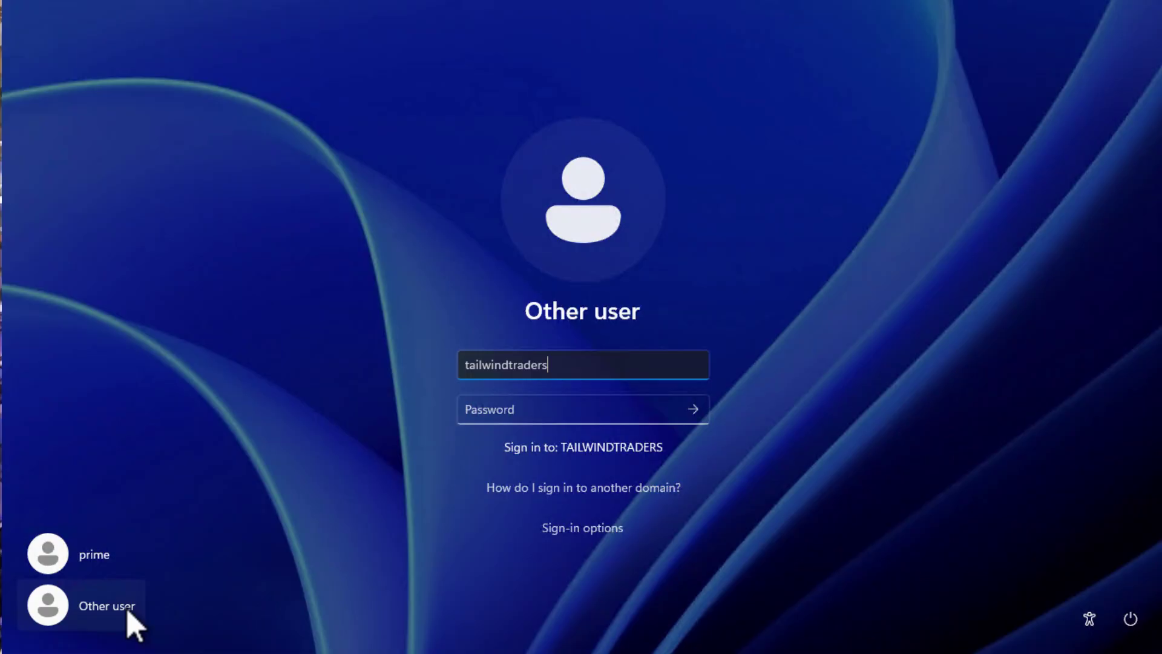
{"action": "type", "text": "\\prime"}
{"action": "key", "text": "Tab"}
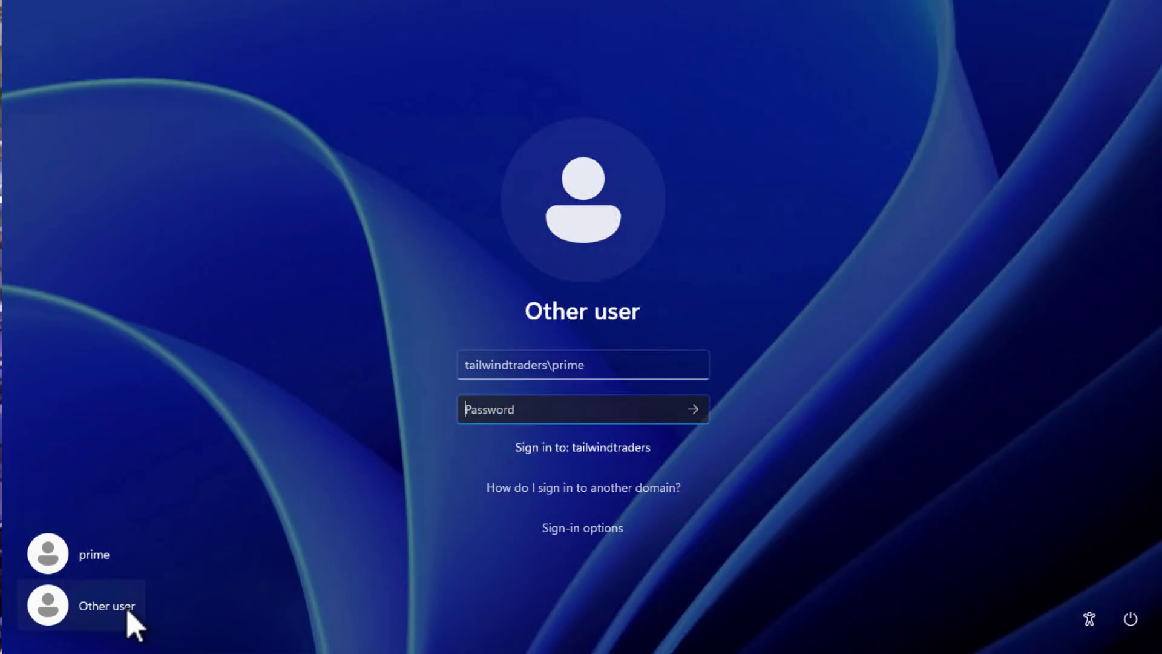
{"action": "type", "text": "Pa55w.rdPa55w.r"}
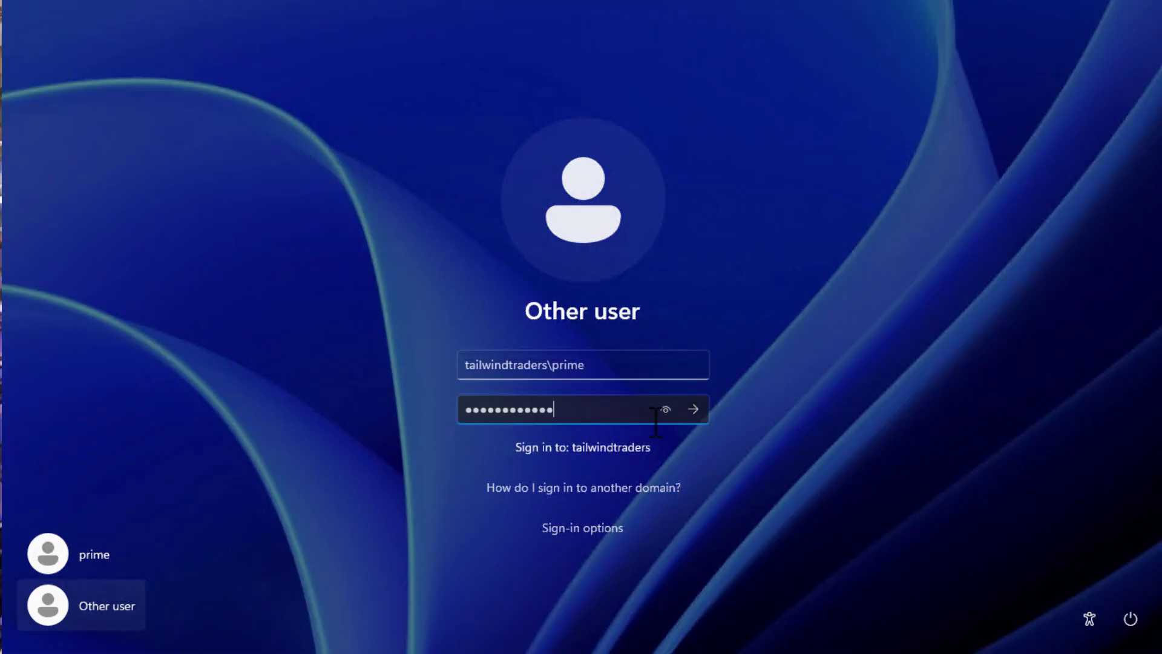
{"action": "type", "text": "d!"}
{"action": "left_click", "coordinate": [696, 417]}
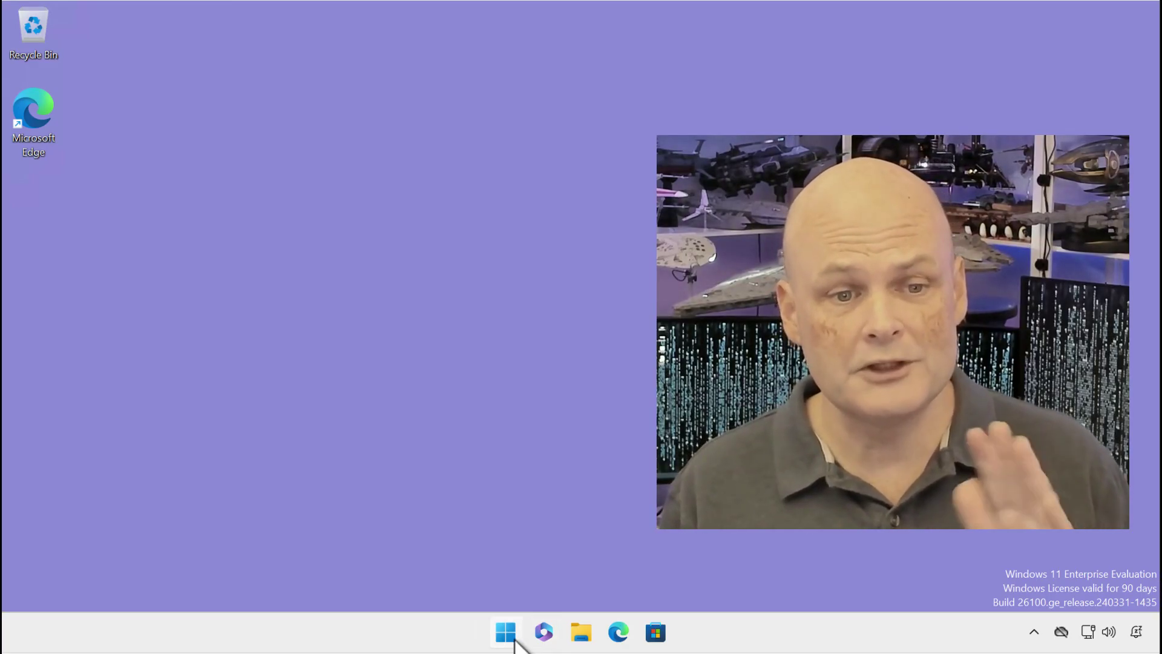
In System Properties via sysdm.cpl, change membership from the domain to workgroup LOCAL.
{"action": "left_click", "coordinate": [505, 632]}
{"action": "type", "text": "sysdm.cpl"}
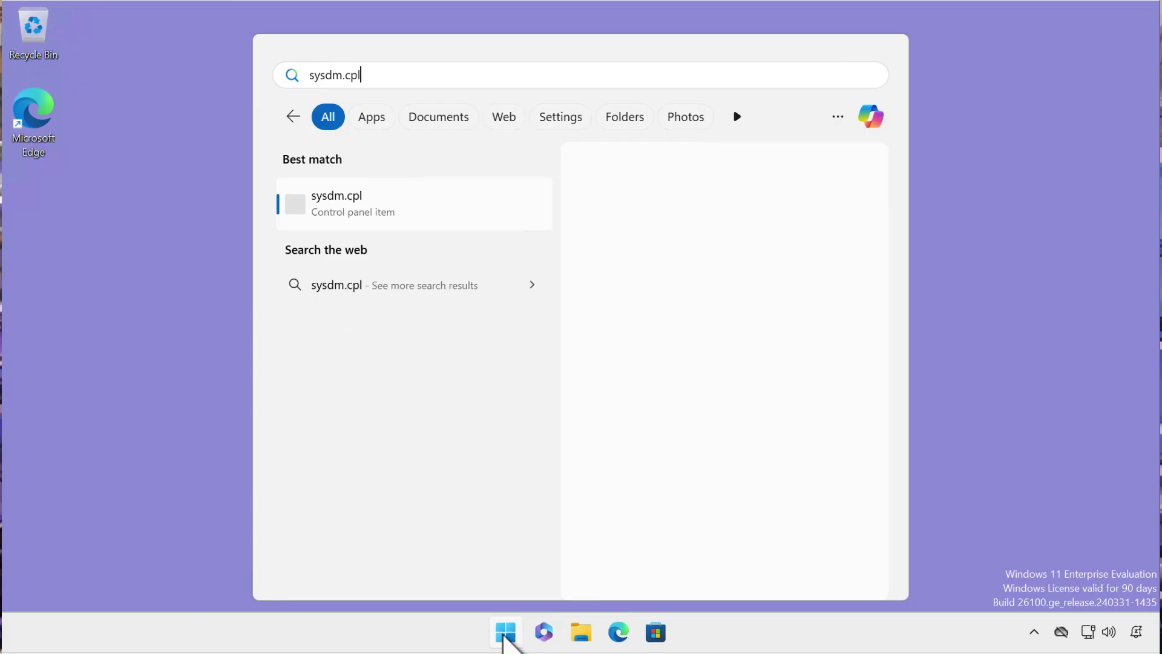
{"action": "key", "text": "Return"}
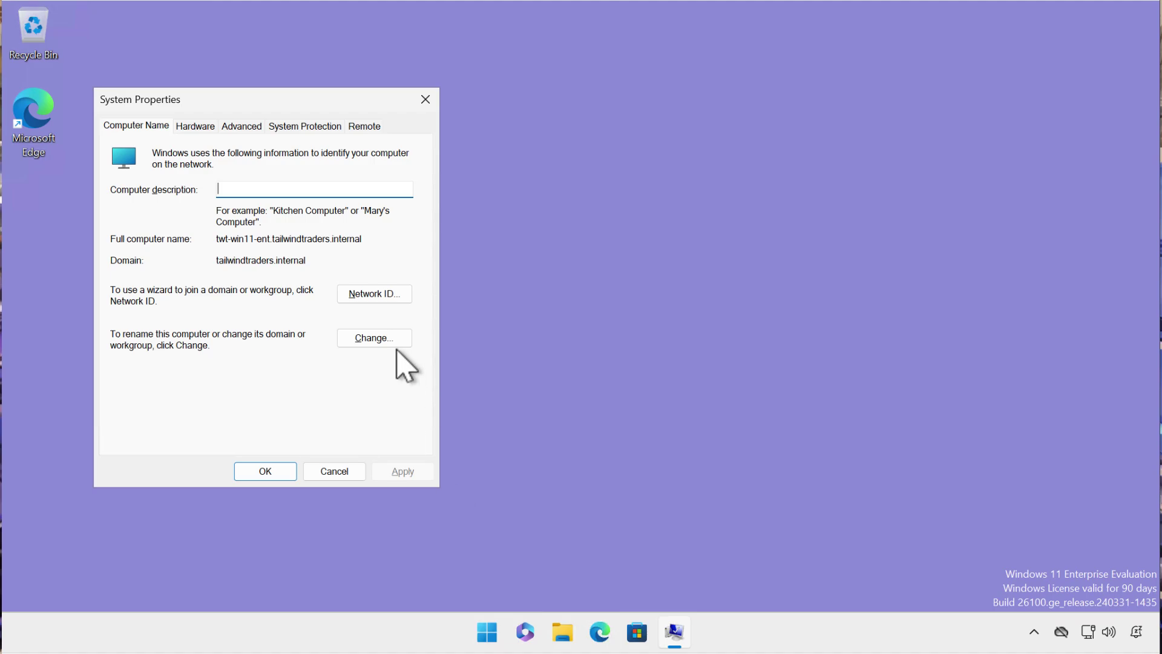
{"action": "left_click", "coordinate": [353, 340]}
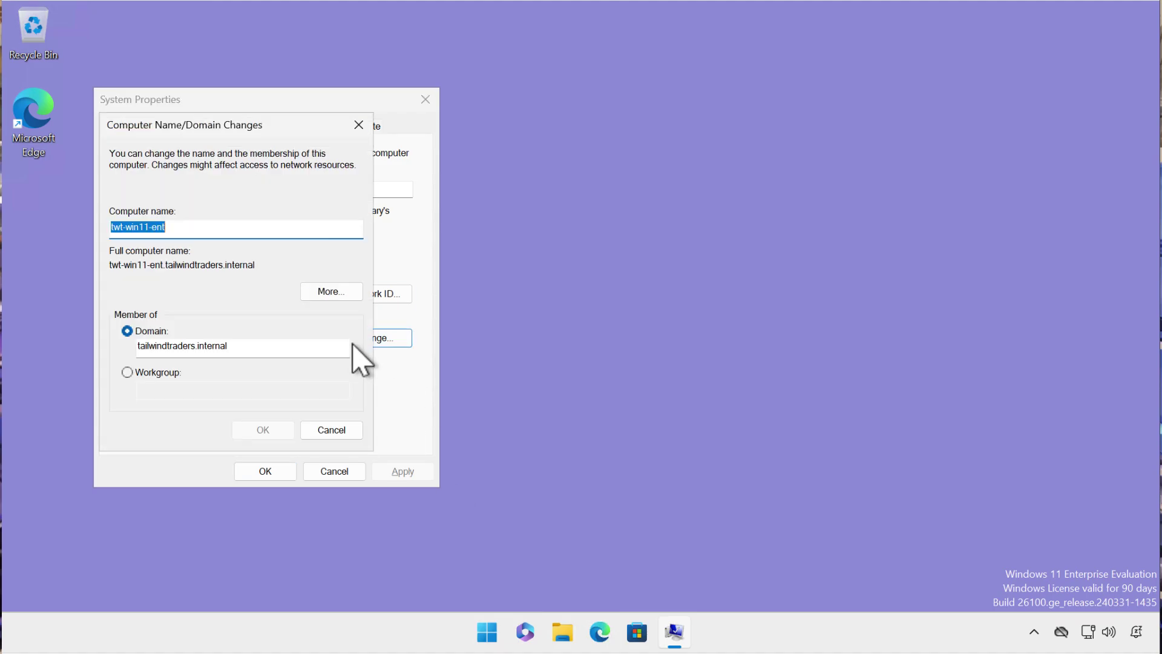
{"action": "left_click", "coordinate": [156, 372]}
{"action": "type", "text": "LOCA"}
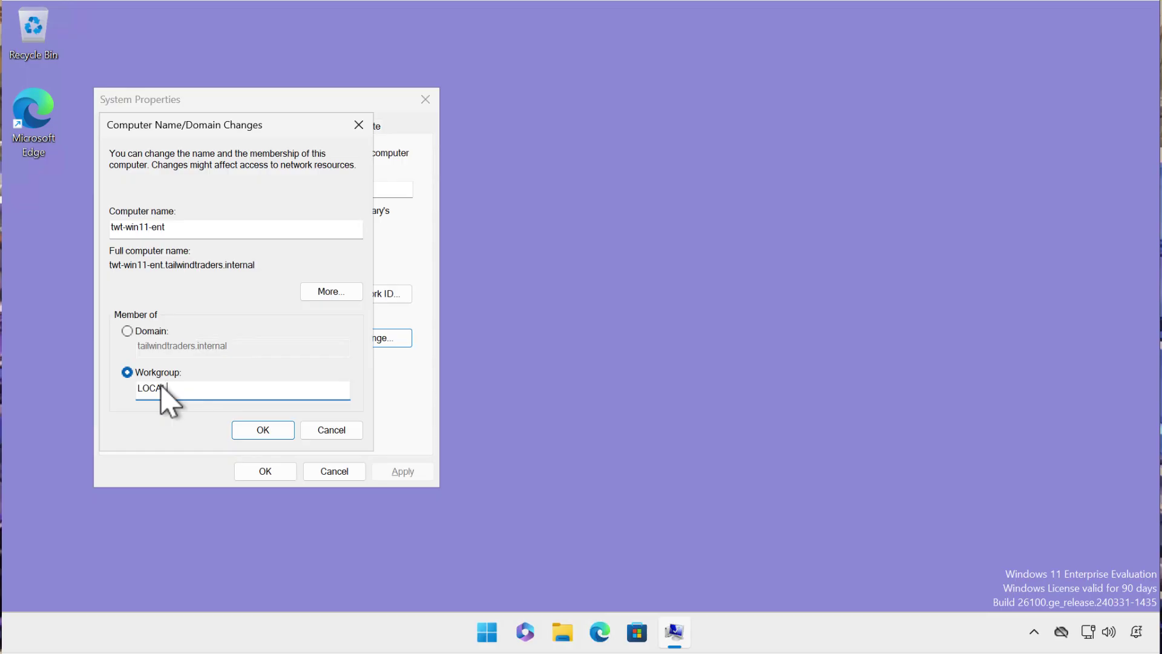
{"action": "type", "text": "L"}
{"action": "left_click", "coordinate": [261, 431]}
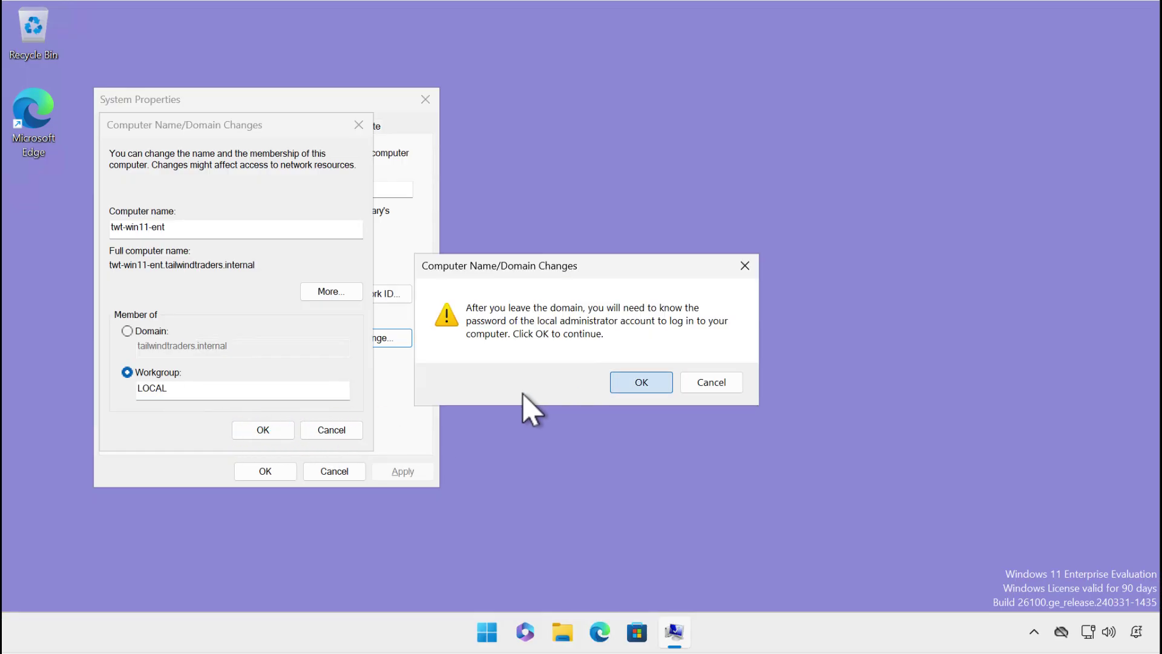
Accept the leave-domain, welcome and restart notices, close System Properties, and restart.
{"action": "left_click", "coordinate": [641, 382]}
{"action": "left_click", "coordinate": [653, 375]}
{"action": "left_click", "coordinate": [679, 338]}
{"action": "left_click", "coordinate": [265, 471]}
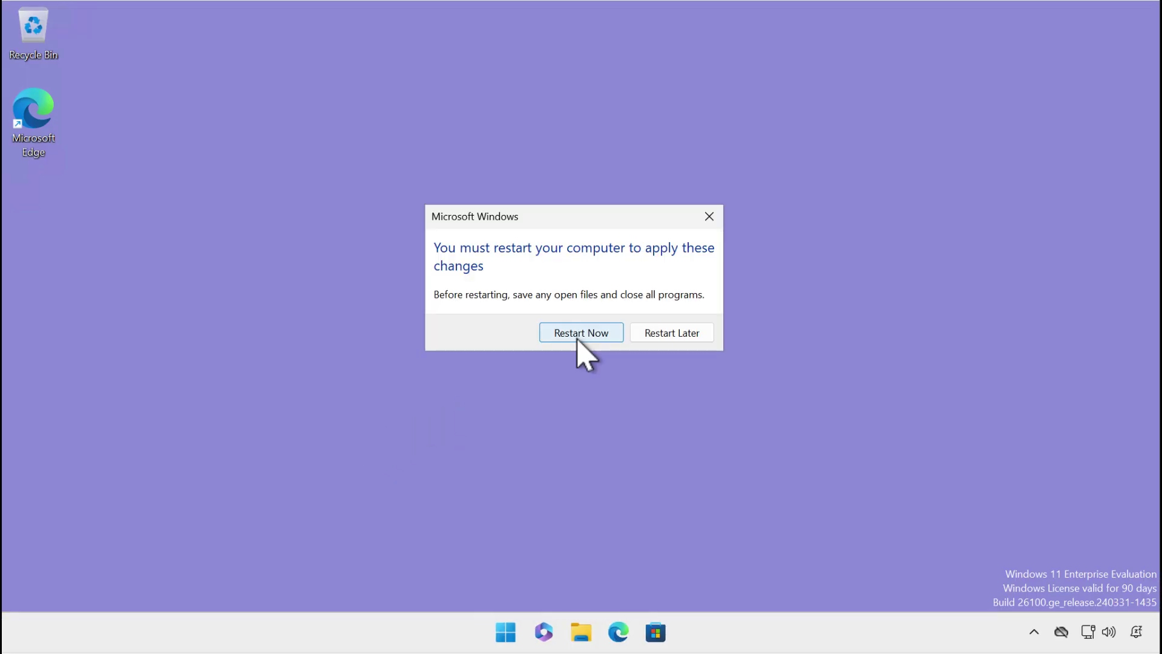
{"action": "left_click", "coordinate": [577, 333]}
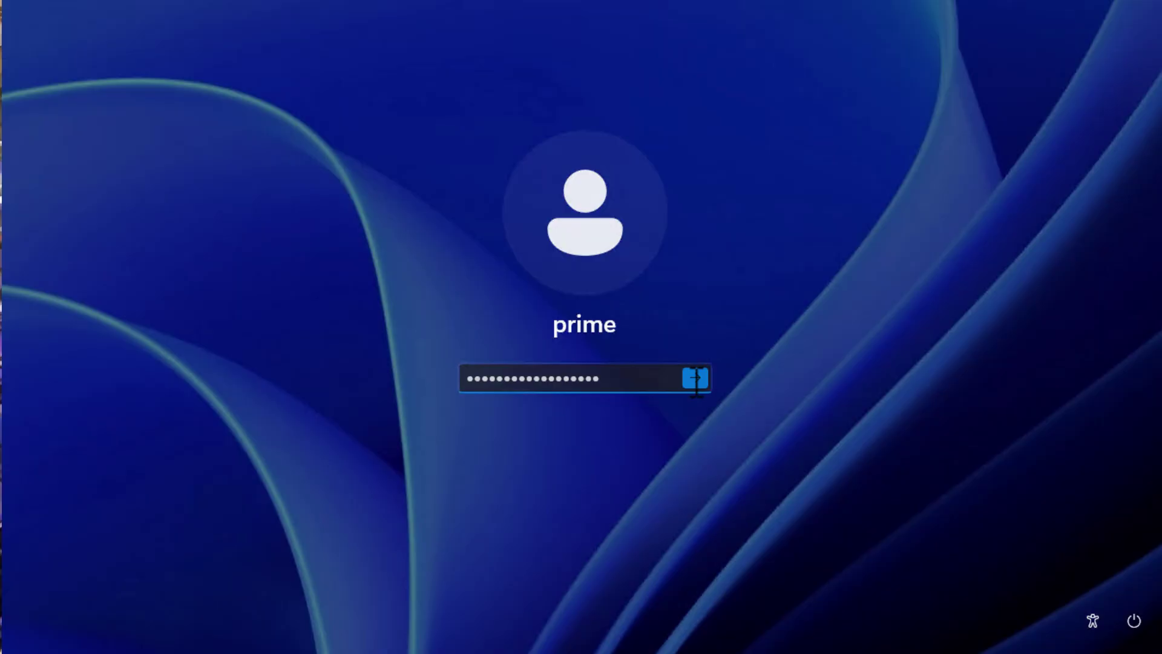
Sign in and start Connect under Settings > Accounts > Access work or school.
{"action": "key", "text": "Return"}
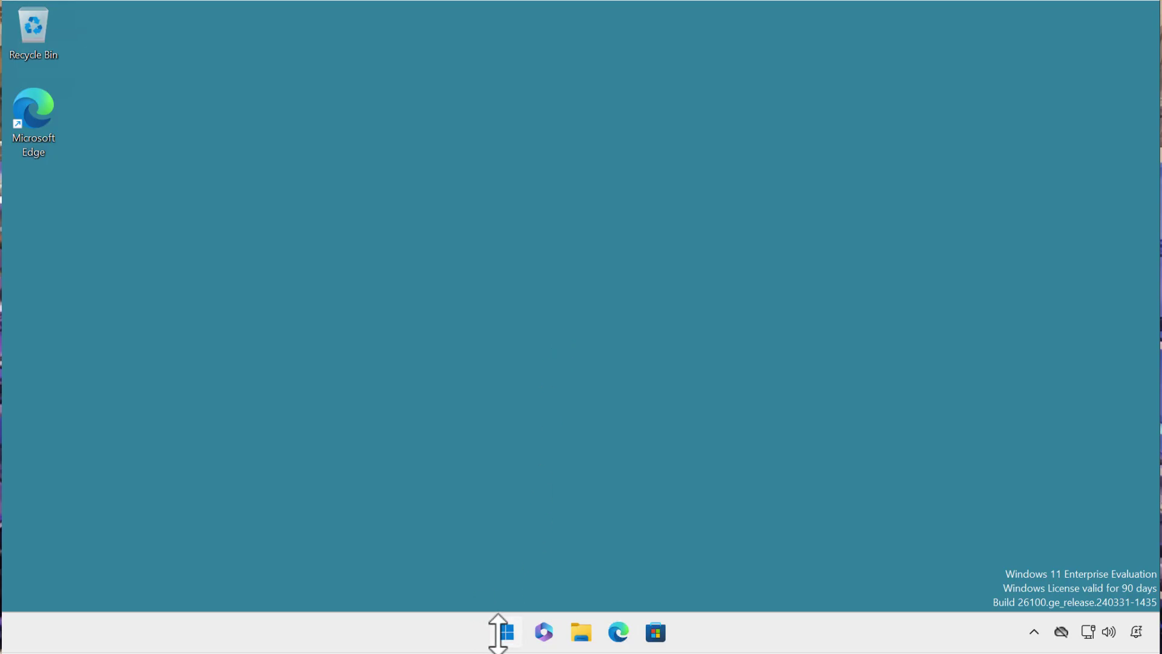
{"action": "left_click", "coordinate": [503, 632]}
{"action": "left_click", "coordinate": [785, 175]}
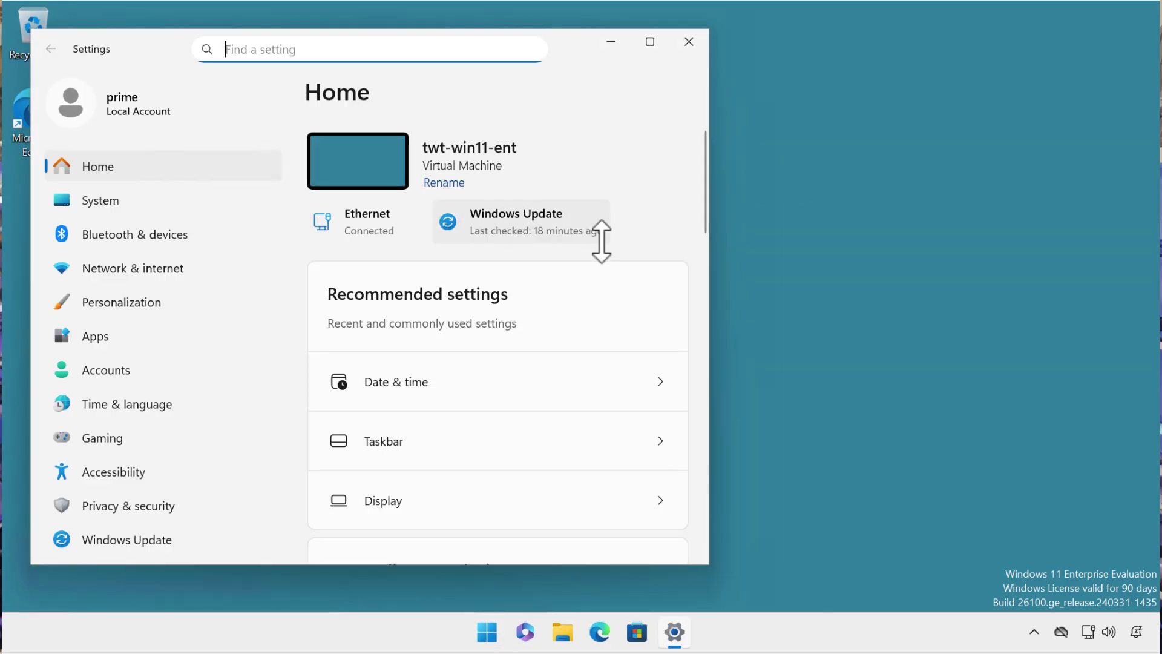
{"action": "left_click", "coordinate": [151, 372]}
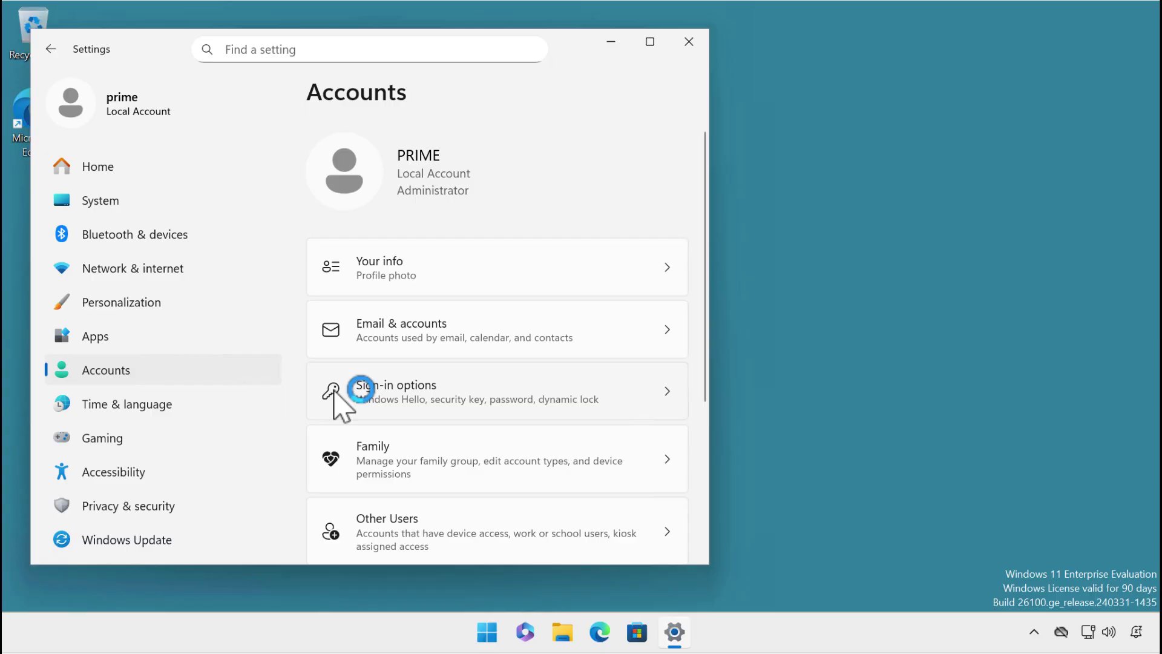
{"action": "scroll", "coordinate": [348, 410], "scroll_direction": "down", "scroll_amount": 2}
{"action": "scroll", "coordinate": [348, 410], "scroll_direction": "down", "scroll_amount": 2}
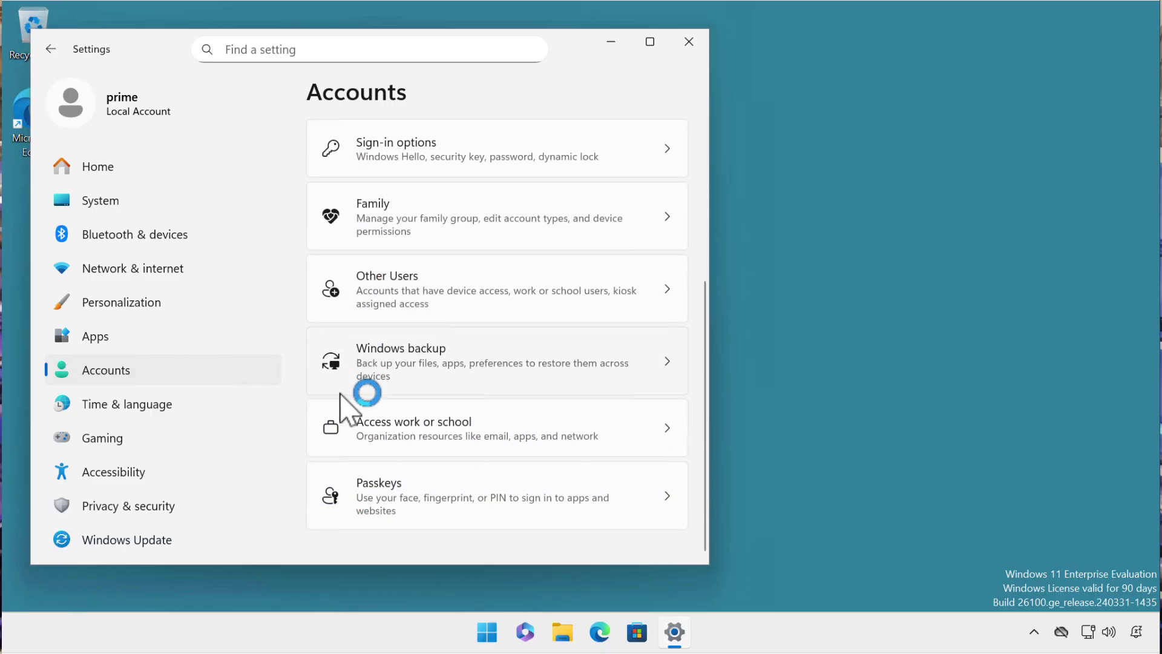
{"action": "left_click", "coordinate": [382, 424]}
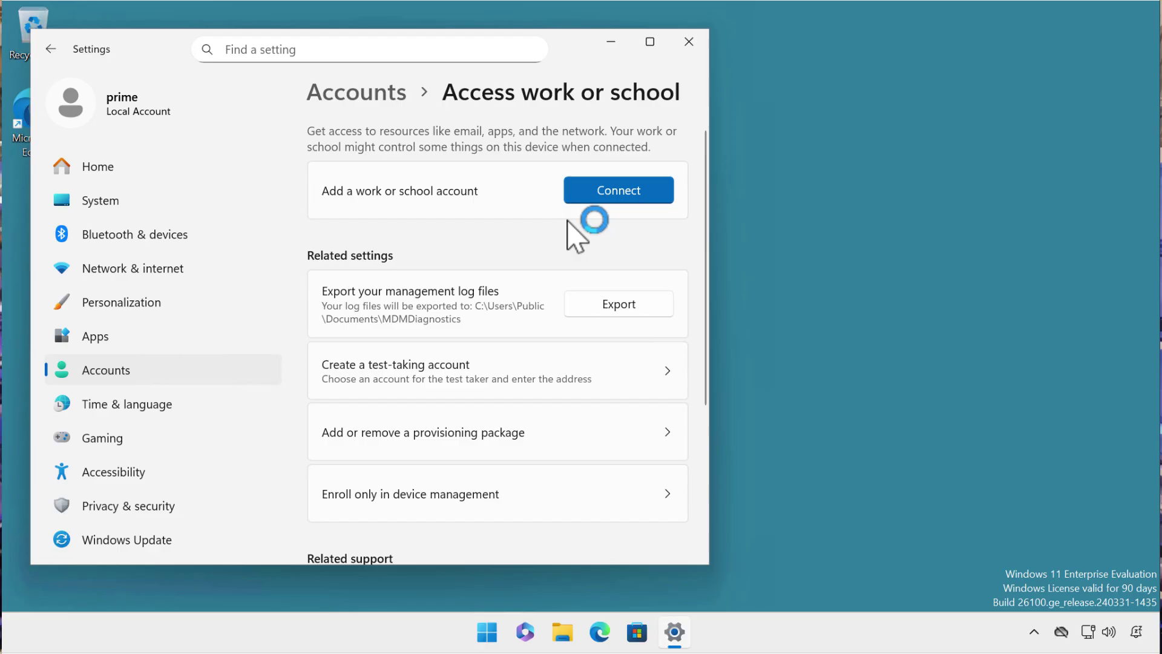
{"action": "left_click", "coordinate": [608, 196]}
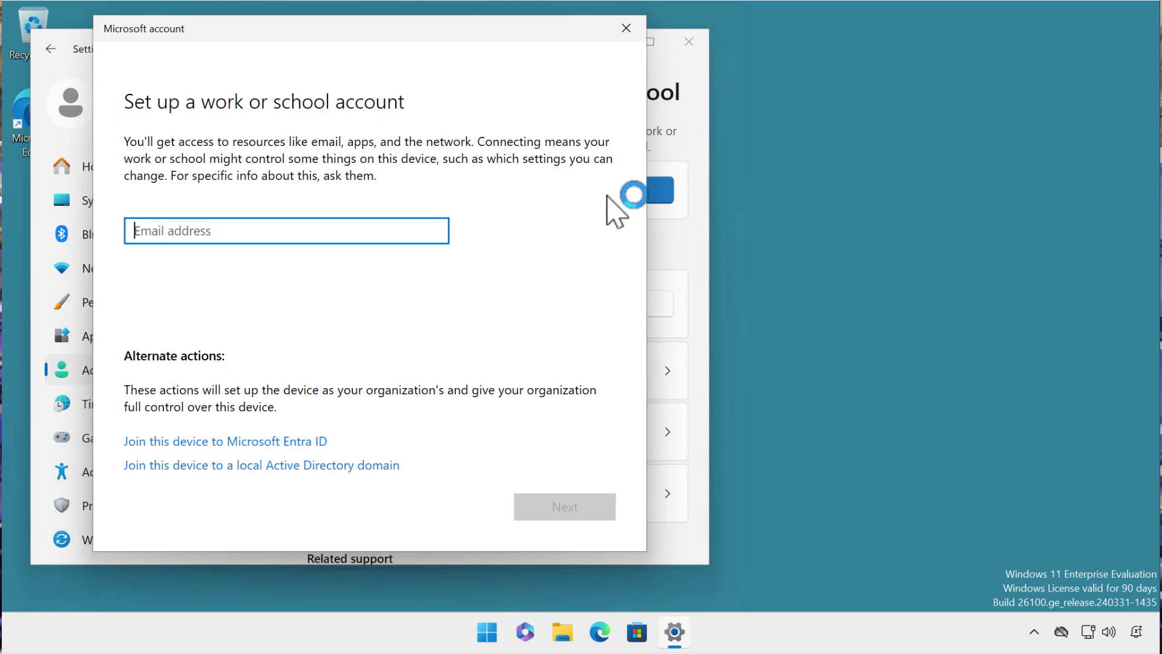
Join the device to the tailwindtraders.internal Active Directory domain using domain credentials.
{"action": "left_click", "coordinate": [365, 467]}
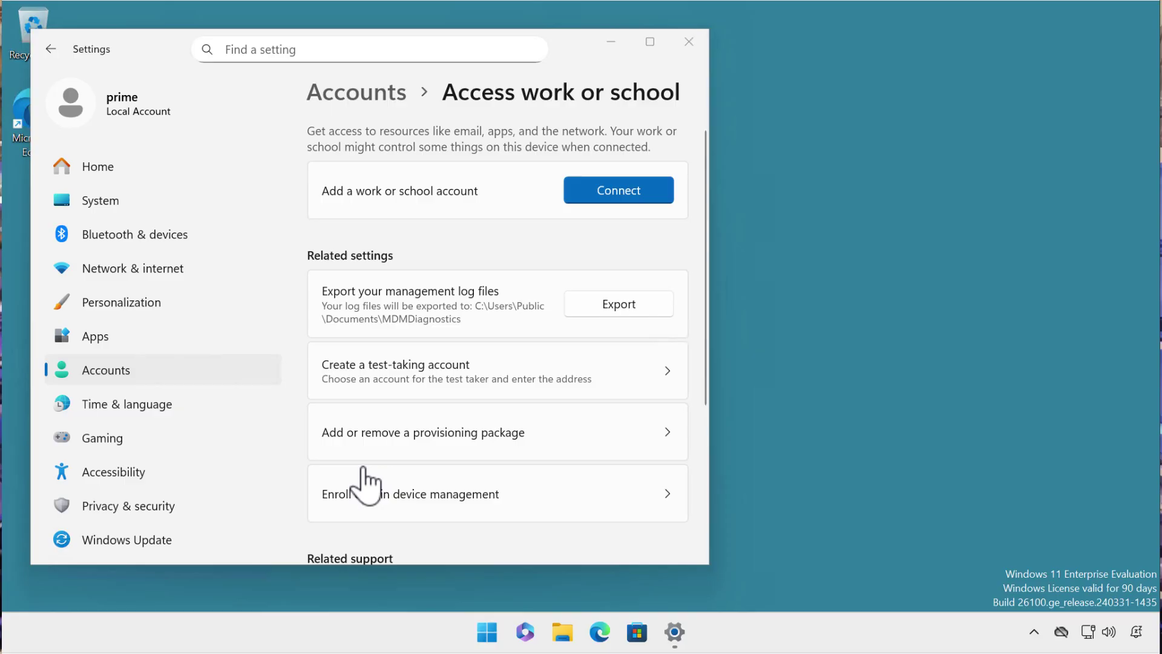
{"action": "type", "text": "tailwindtraders.internal"}
{"action": "key", "text": "Return"}
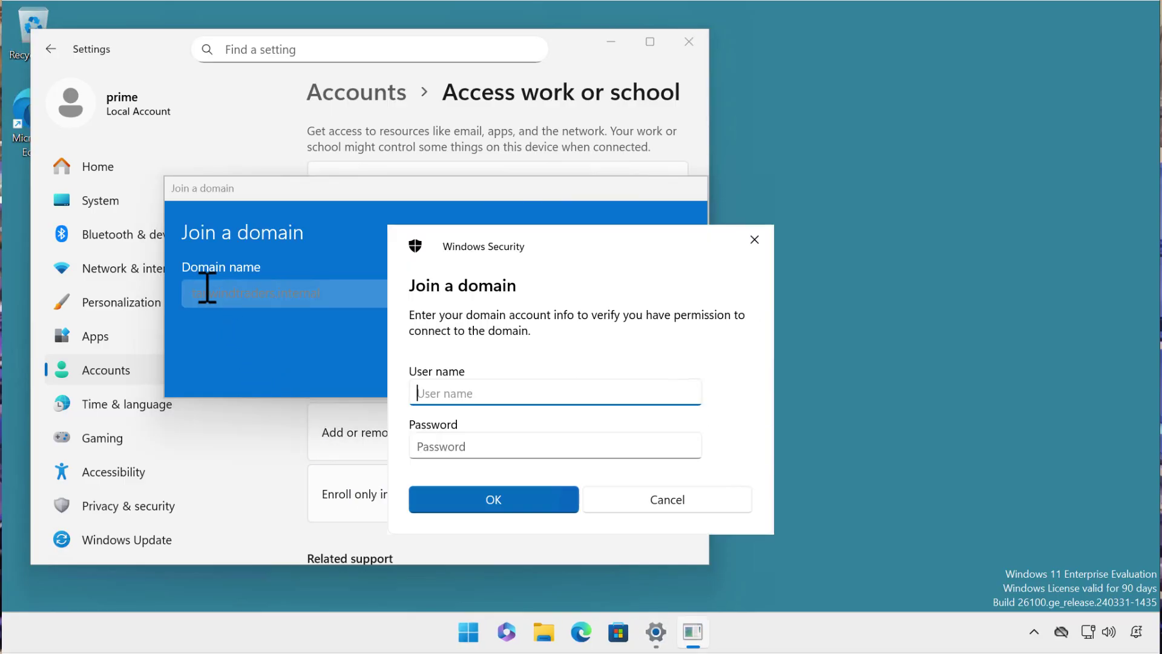
{"action": "type", "text": "tailwindtraders\\prime"}
{"action": "key", "text": "Tab"}
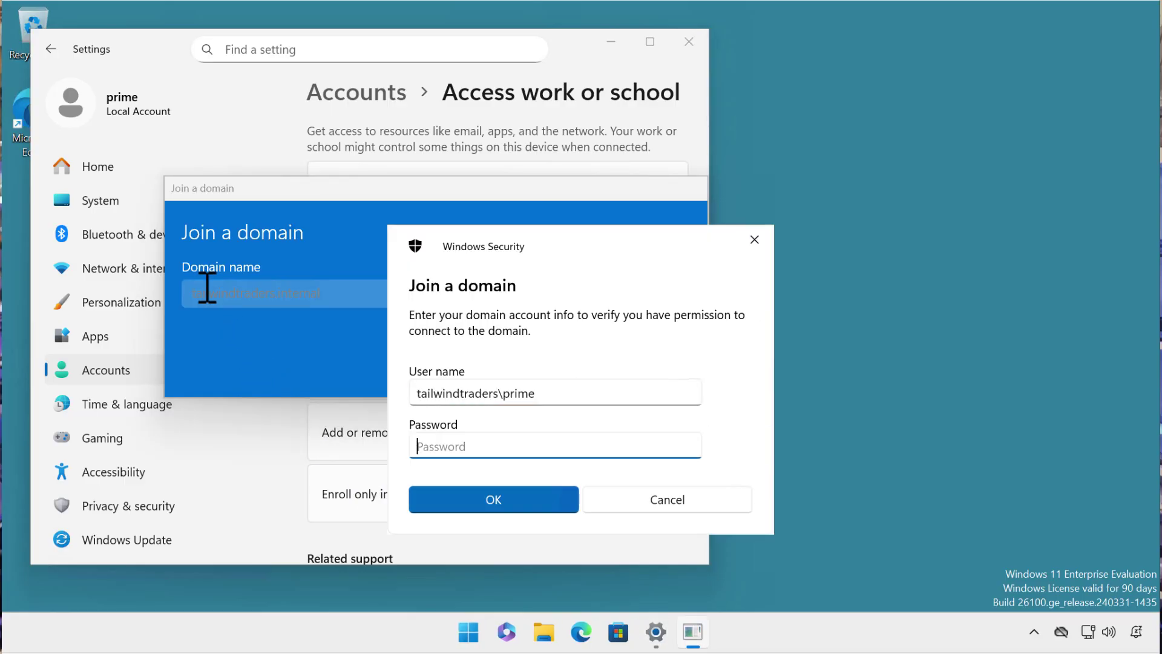
{"action": "type", "text": "Pa55w.rd"}
{"action": "left_click", "coordinate": [456, 497]}
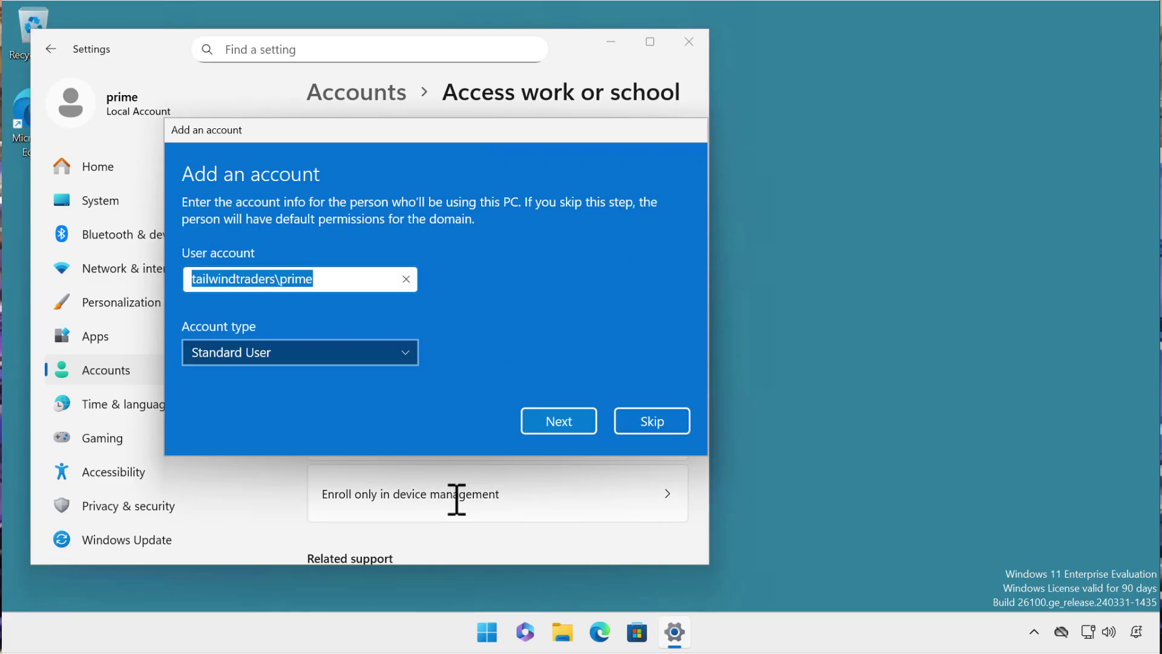
Set the domain user's account type to Administrator and continue.
{"action": "left_click", "coordinate": [397, 358]}
{"action": "left_click", "coordinate": [371, 329]}
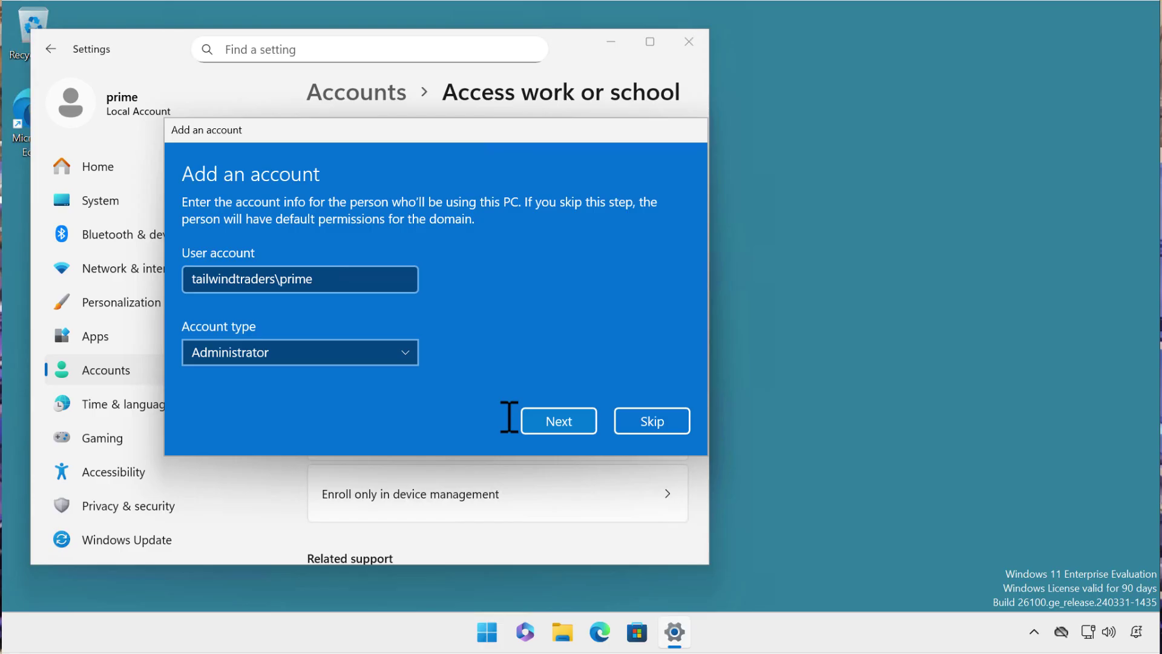
{"action": "left_click", "coordinate": [554, 423]}
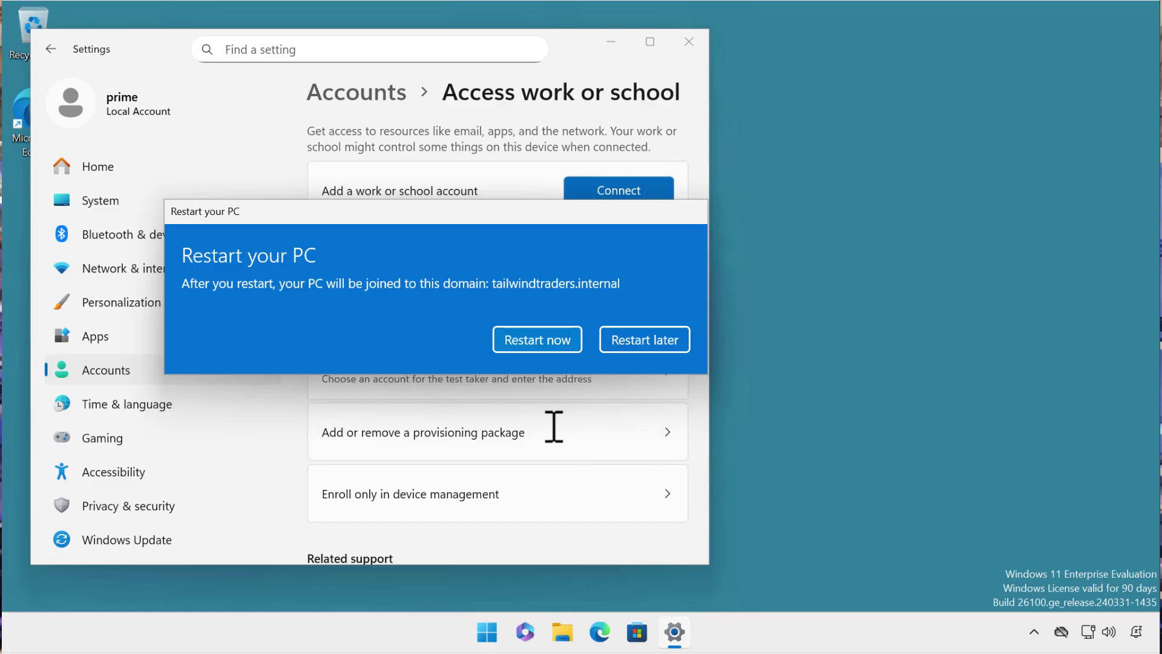
Restart the PC and sign in with the tailwindtraders domain account credentials.
{"action": "left_click", "coordinate": [560, 338]}
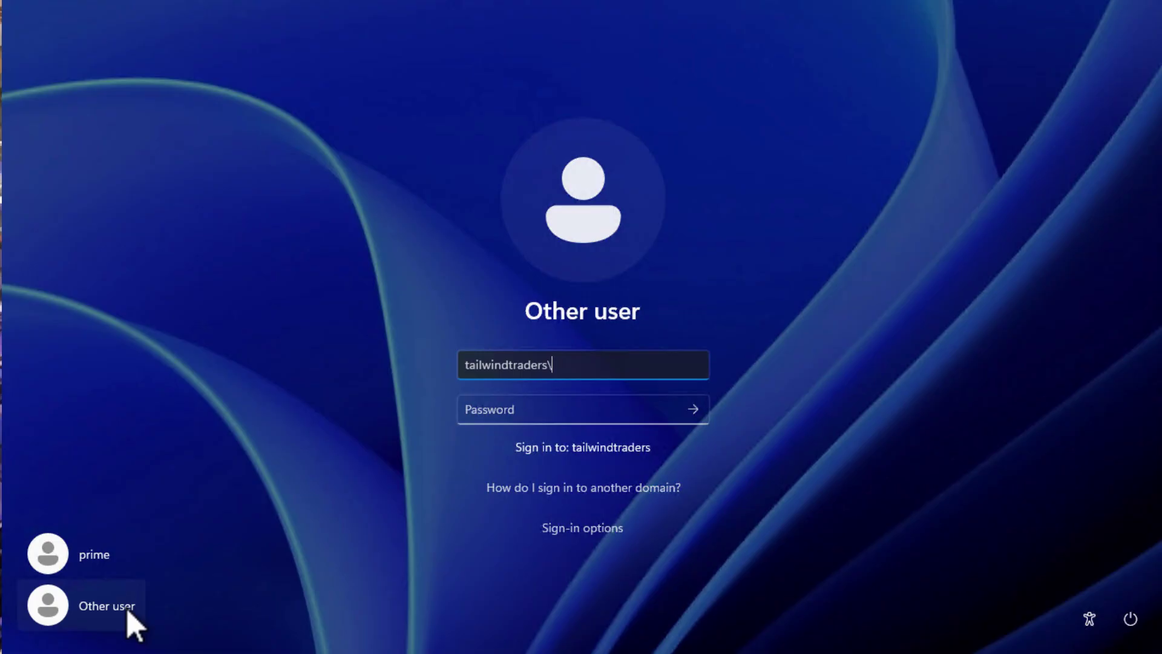
{"action": "type", "text": "me"}
{"action": "key", "text": "Tab"}
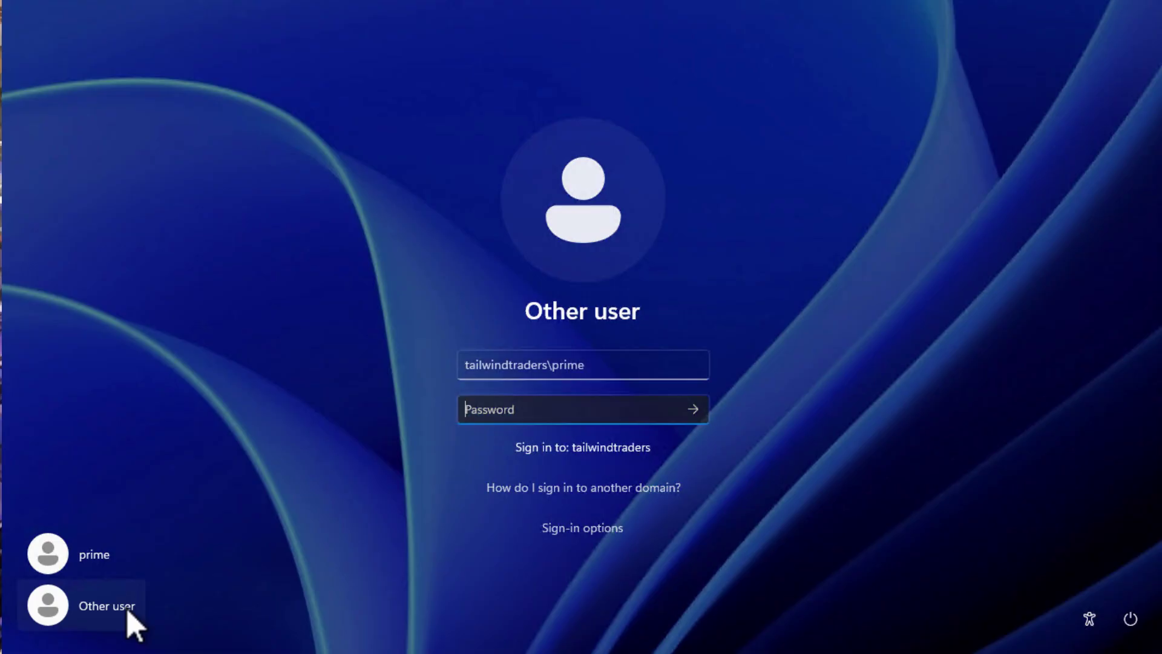
{"action": "type", "text": "••••••••••••••••••"}
{"action": "left_click", "coordinate": [695, 414]}
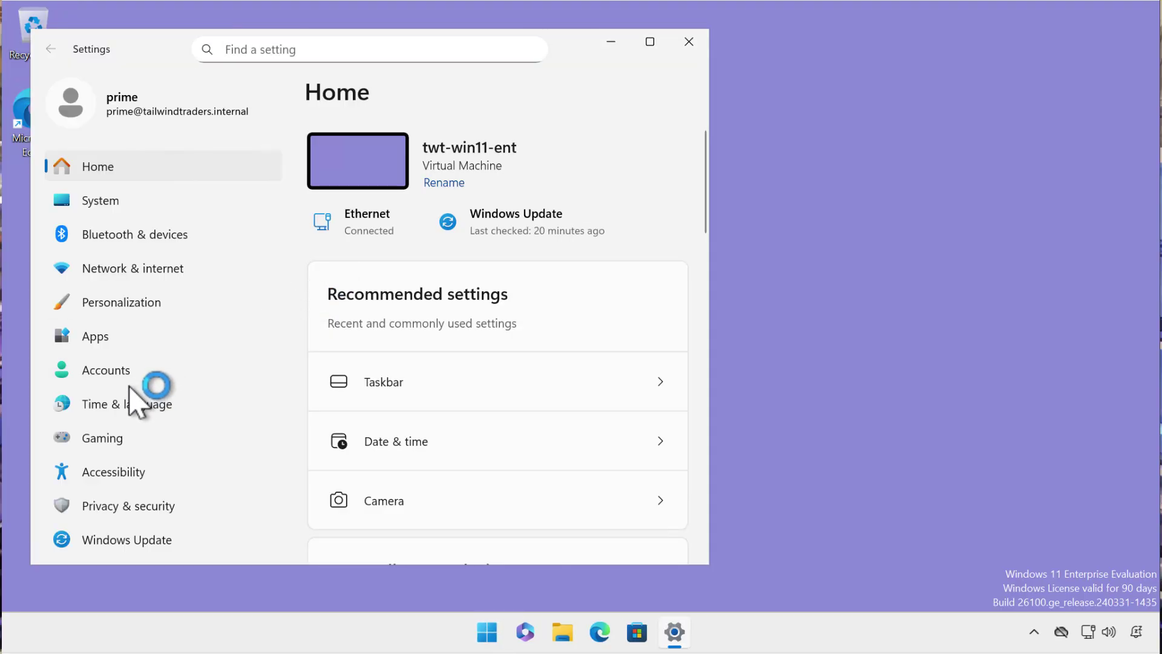
Under Accounts > Access work or school, disconnect the tailwindtraders.internal account and confirm Yes.
{"action": "left_click", "coordinate": [117, 372]}
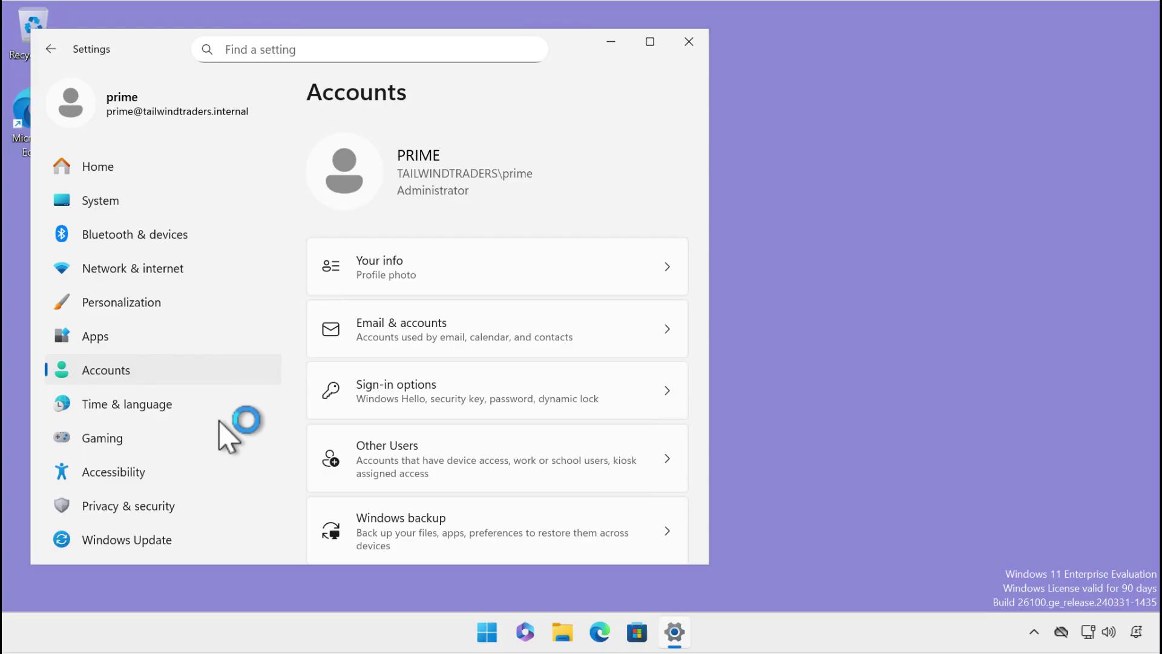
{"action": "scroll", "coordinate": [424, 453], "scroll_direction": "down", "scroll_amount": 2}
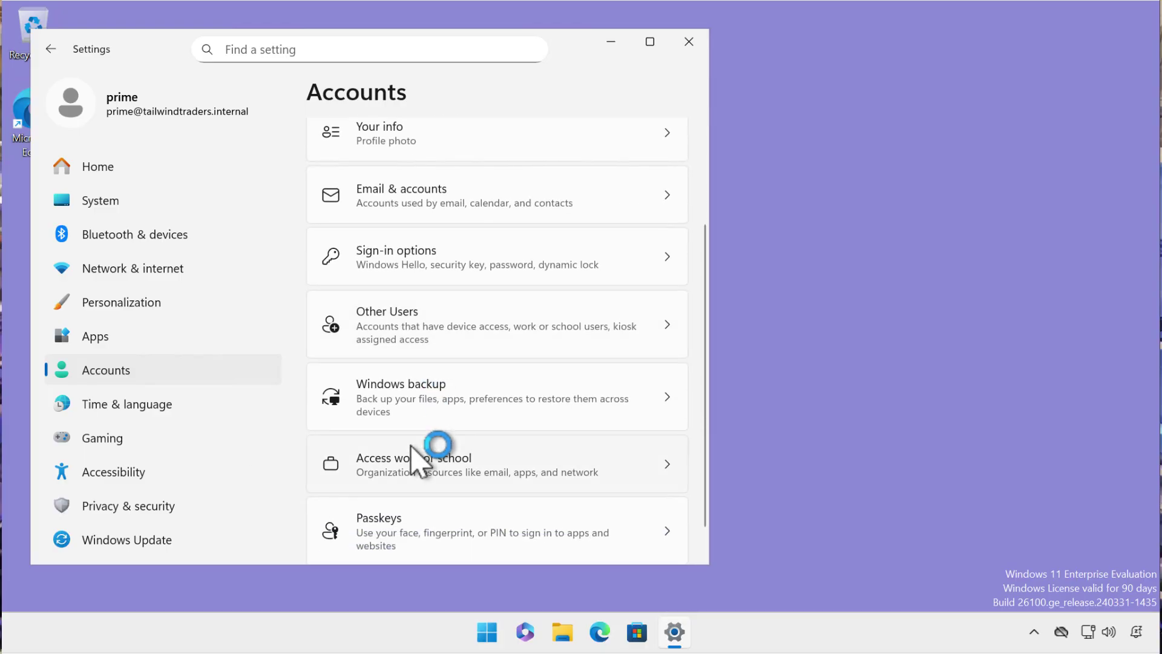
{"action": "left_click", "coordinate": [418, 472]}
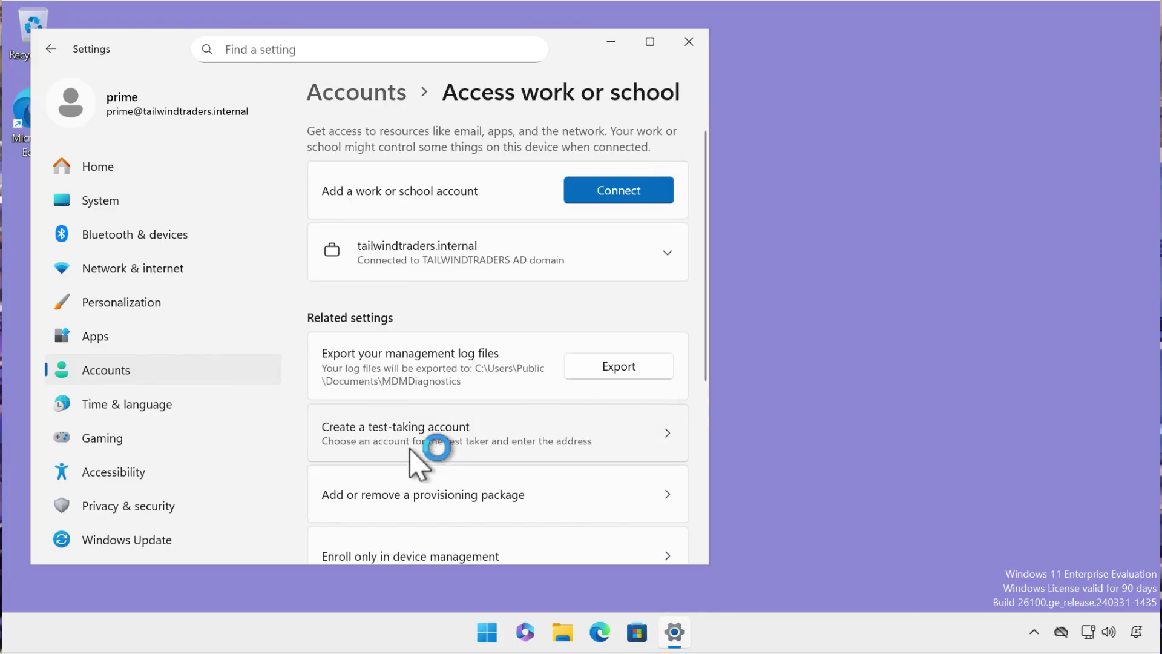
{"action": "left_click", "coordinate": [477, 267]}
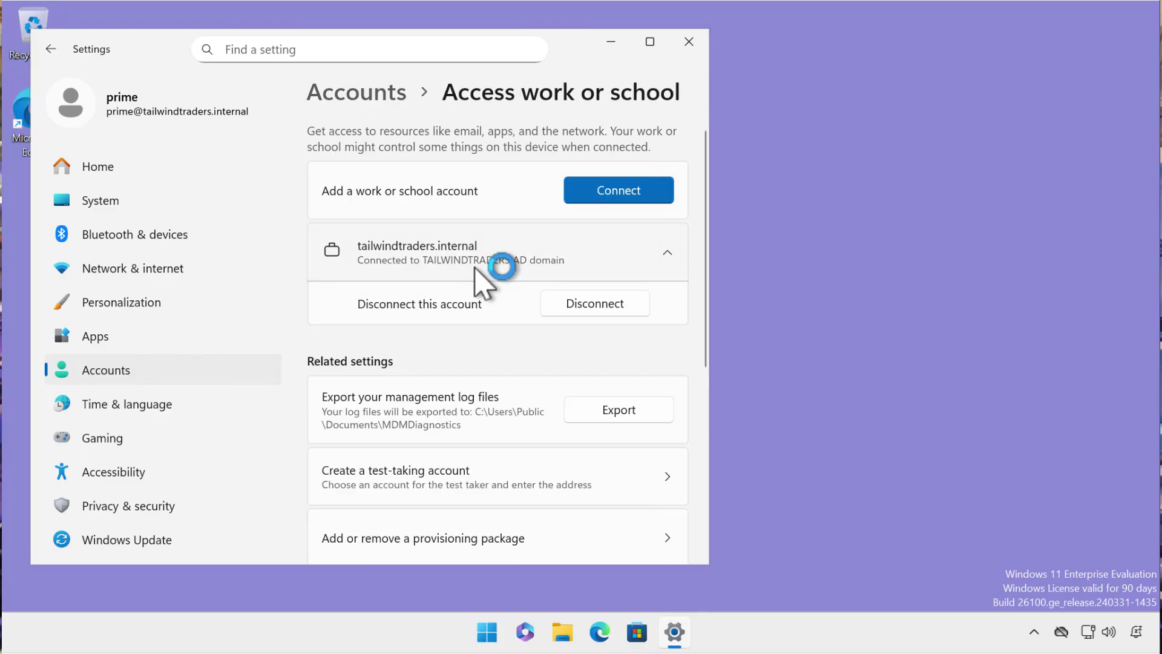
{"action": "left_click", "coordinate": [563, 304]}
{"action": "left_click", "coordinate": [643, 259]}
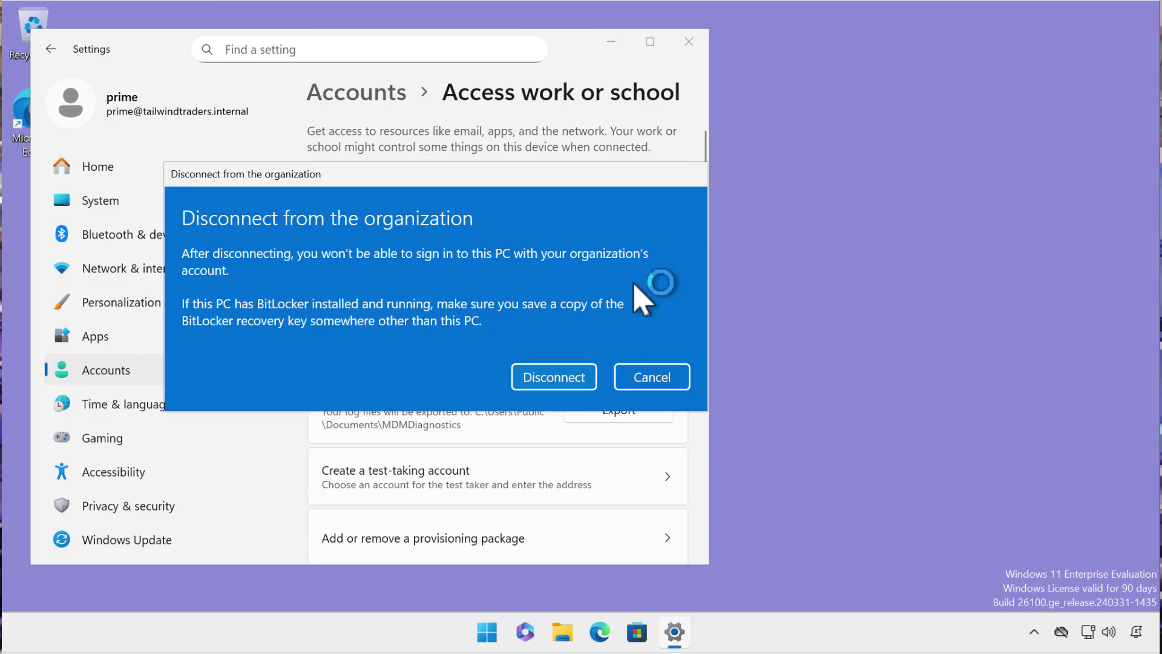
Disconnect from the organization using local admin credentials, restart, and sign in locally.
{"action": "left_click", "coordinate": [563, 380]}
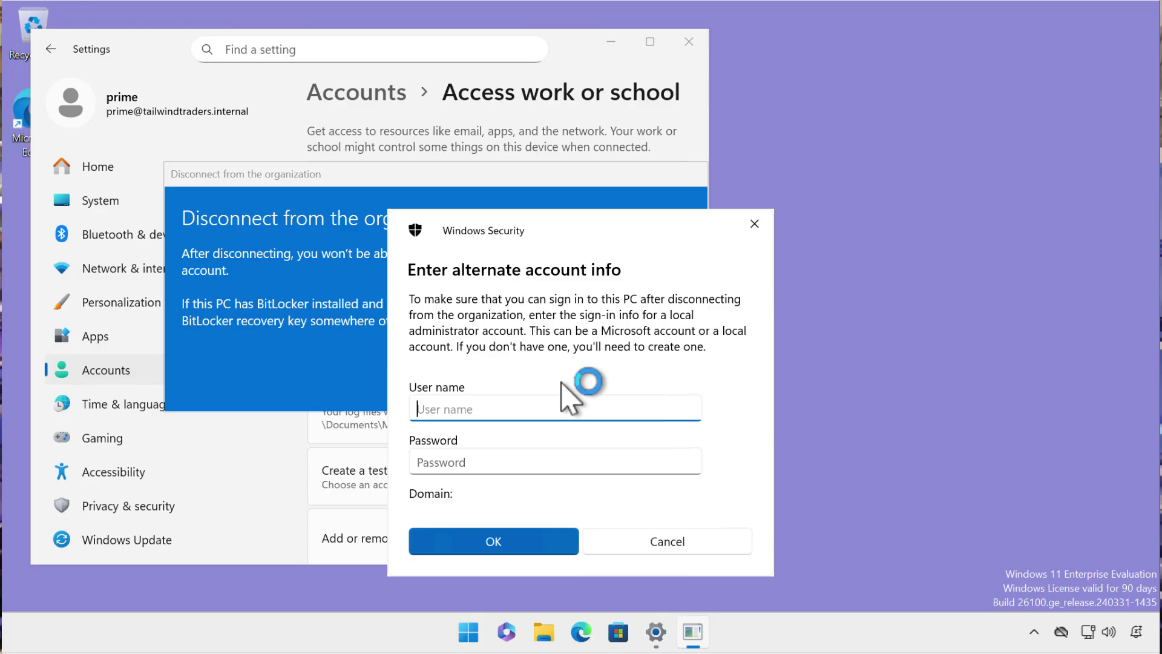
{"action": "type", "text": "prime"}
{"action": "key", "text": "Tab"}
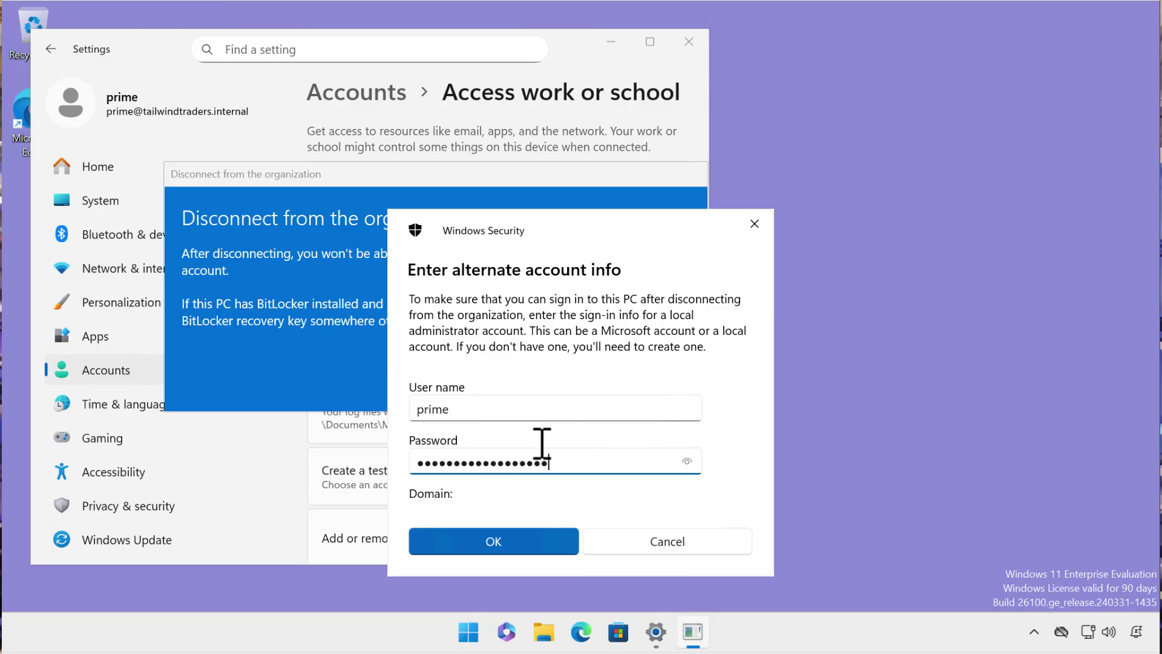
{"action": "left_click", "coordinate": [510, 537]}
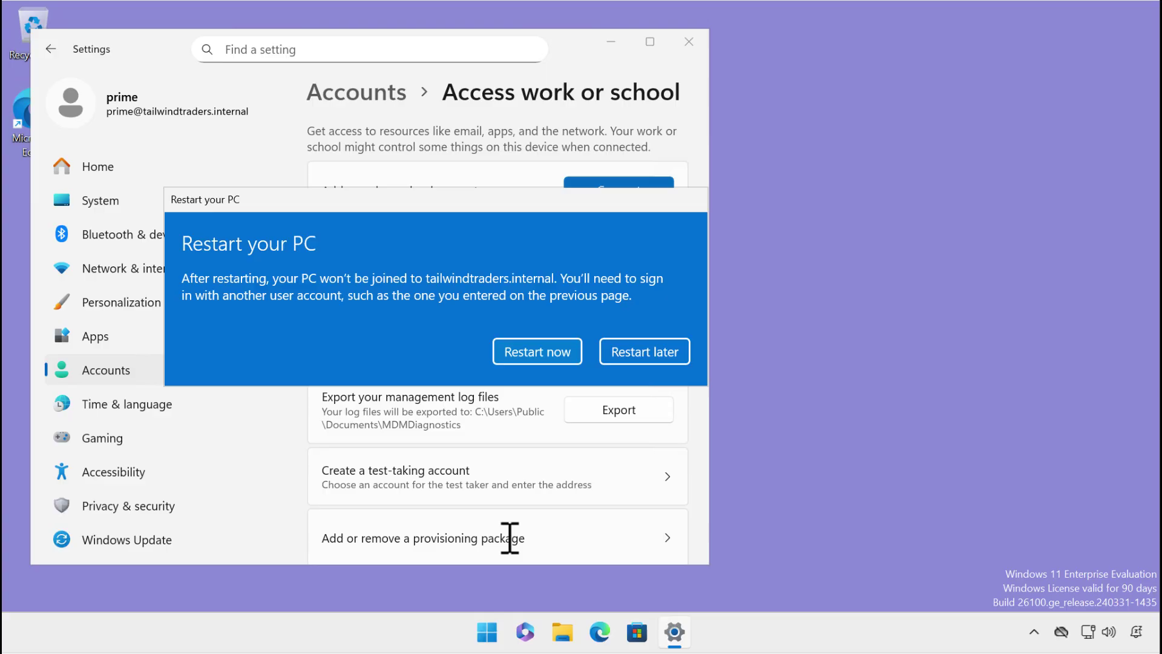
{"action": "left_click", "coordinate": [537, 351]}
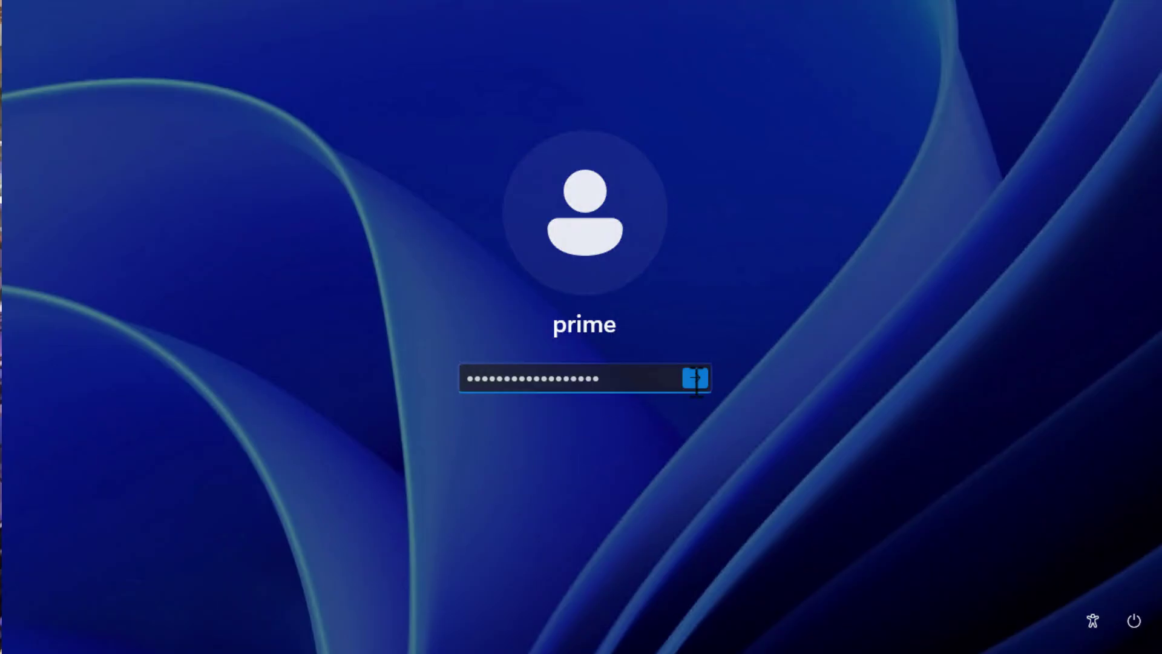
{"action": "key", "text": "Return"}
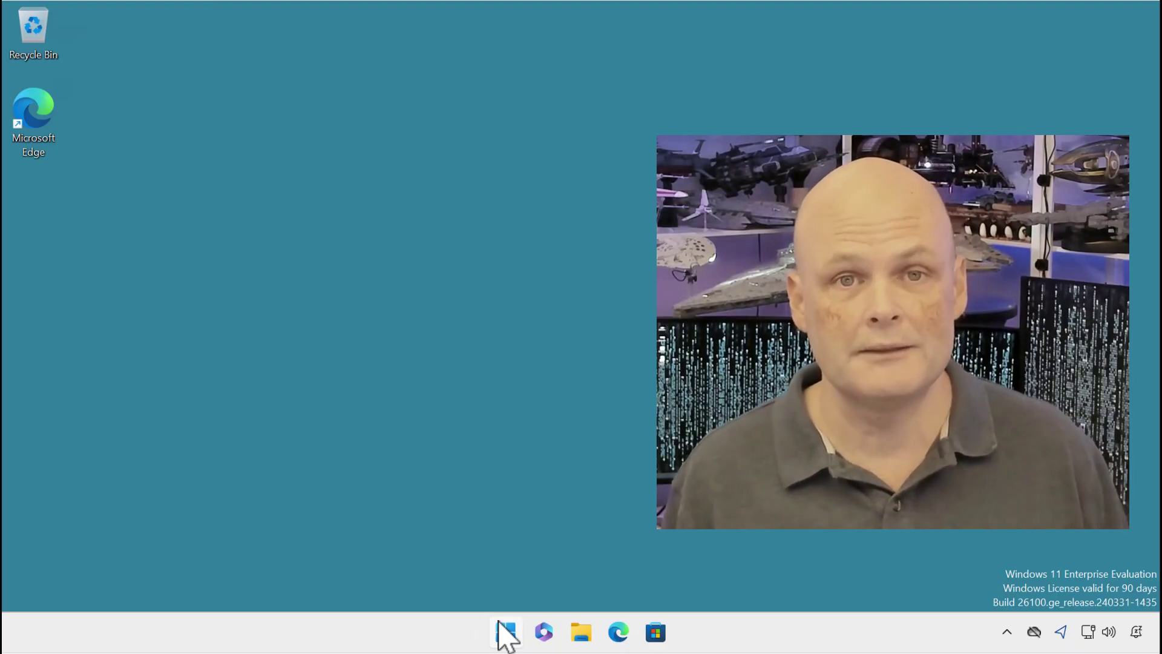
Open Terminal (Admin) and start an Add-Computer command for tailwindtraders.internal with Get-Credential.
{"action": "right_click", "coordinate": [499, 624]}
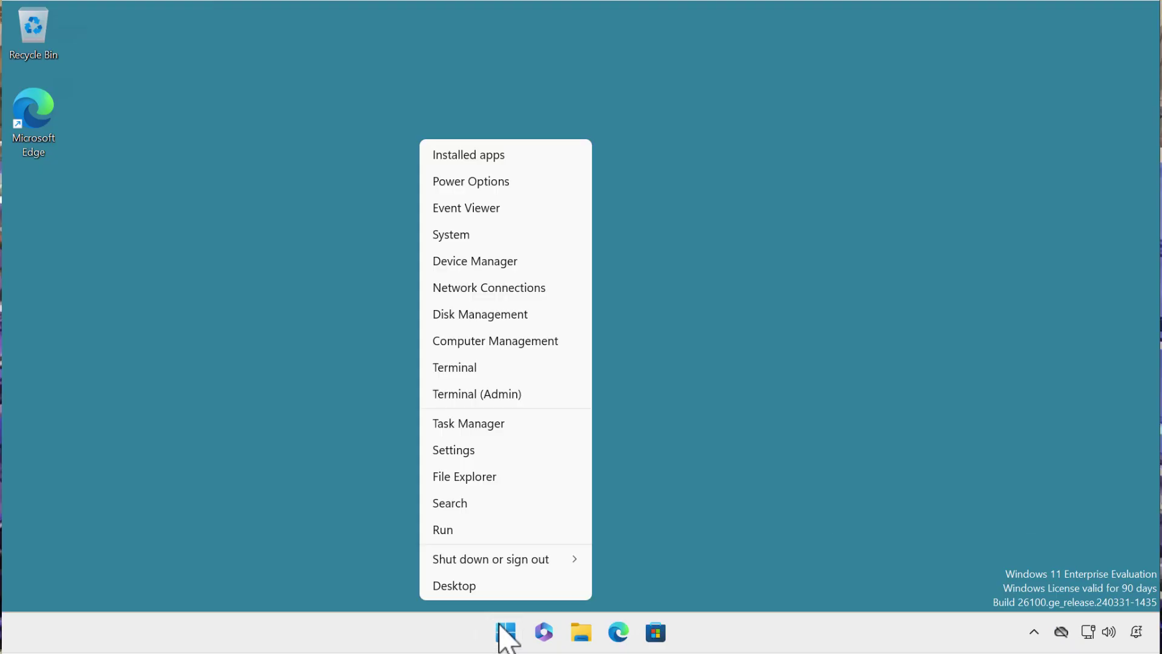
{"action": "left_click", "coordinate": [510, 394]}
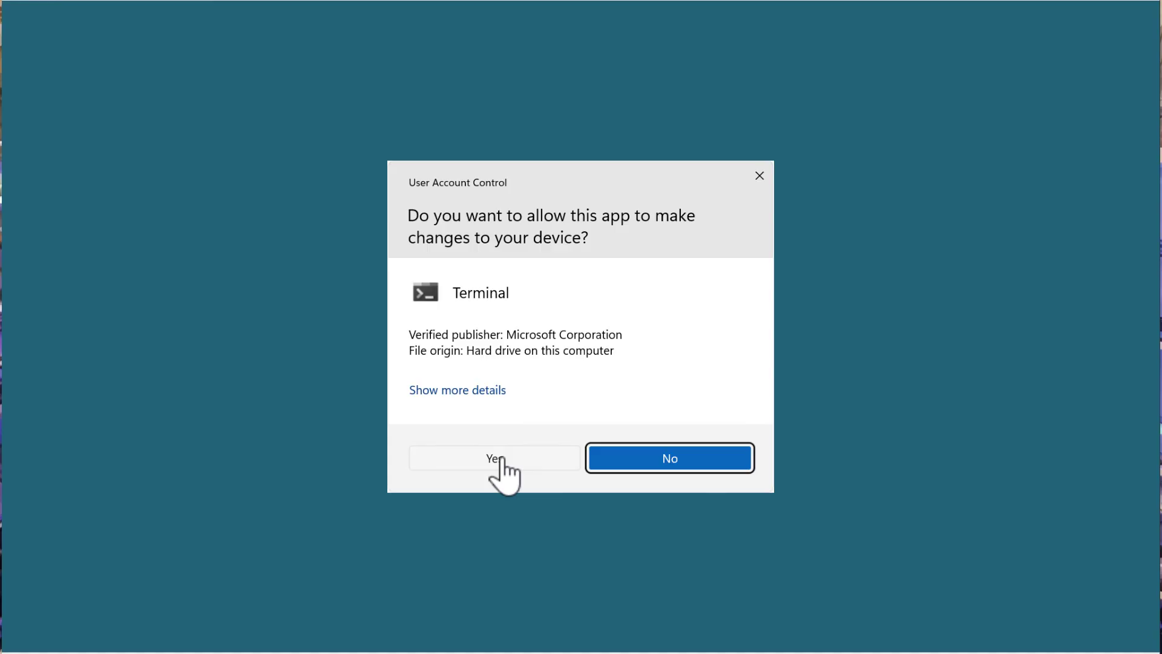
{"action": "left_click", "coordinate": [501, 459]}
{"action": "type", "text": "Add-Computer"}
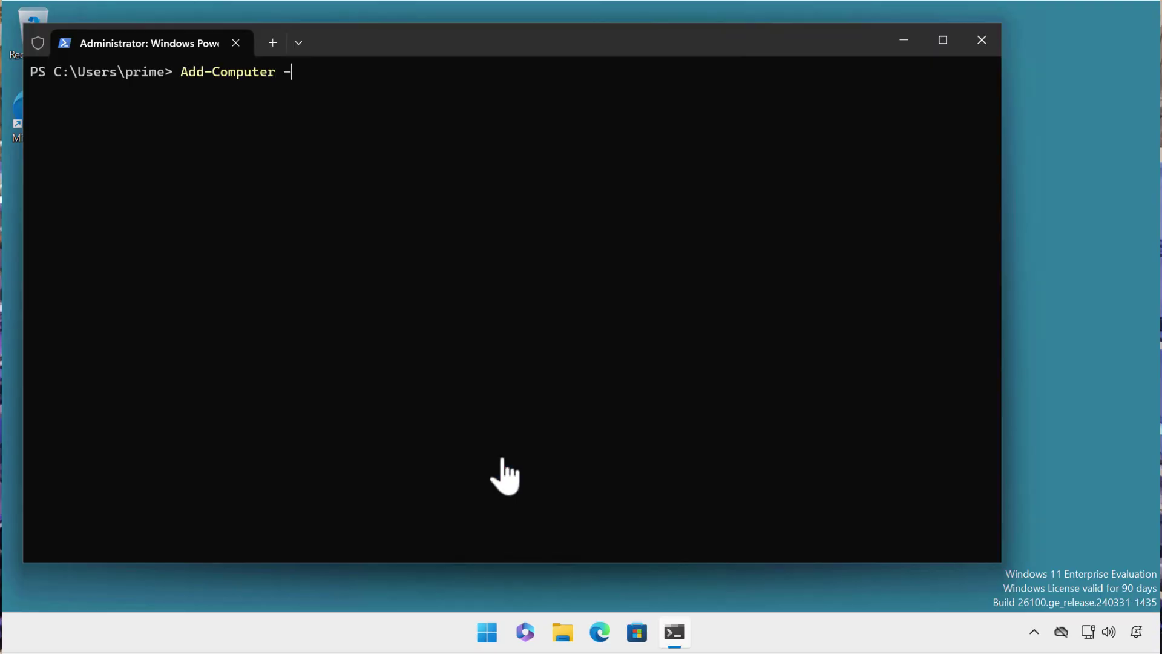
{"action": "type", "text": " -DomainName \"tailwindtraders.internal\""}
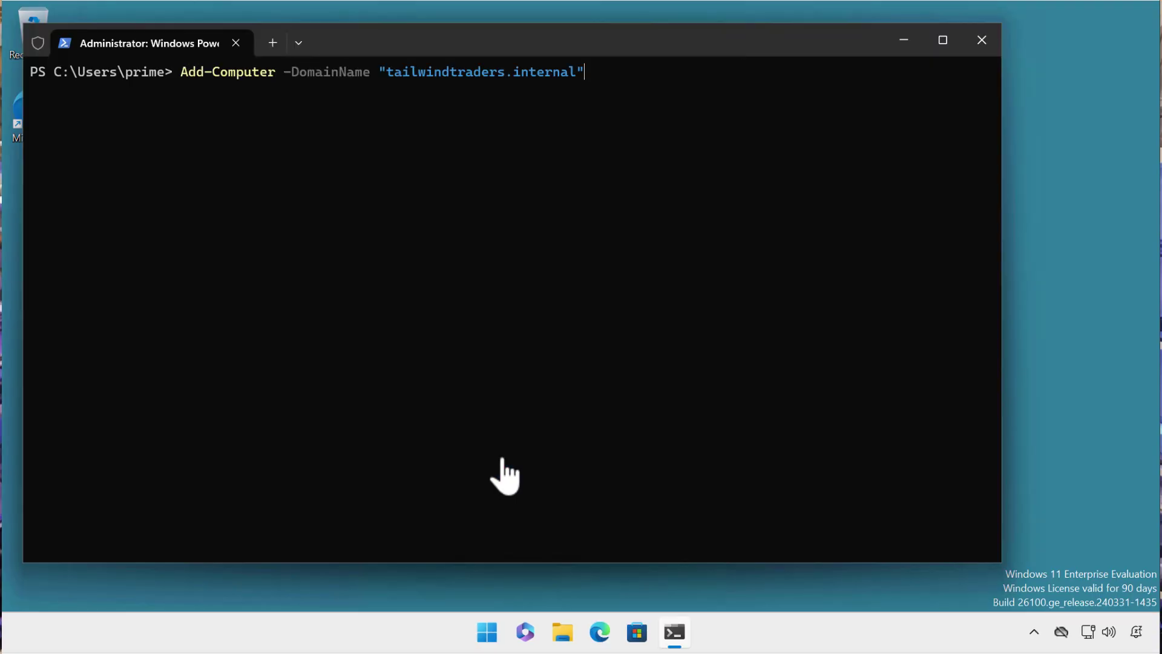
{"action": "type", "text": " -Credential (Get-C"}
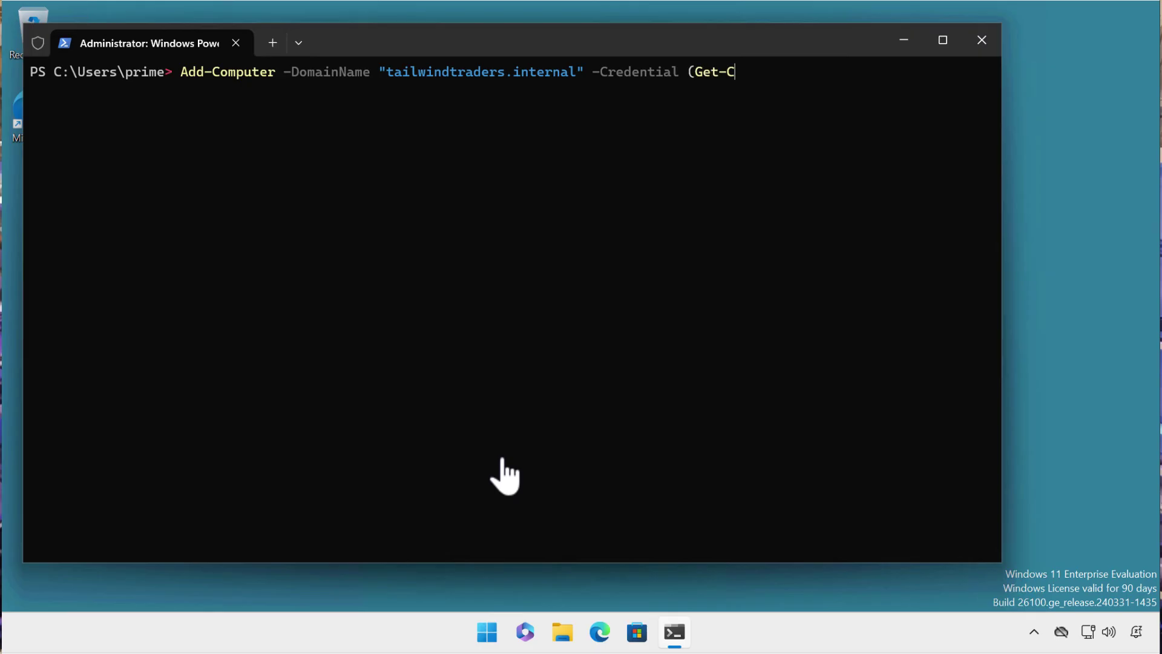
{"action": "type", "text": "redential"}
Run Add-Computer to join tailwindtraders.internal, entering the domain account's user name and password.
{"action": "key", "text": "Return"}
{"action": "type", "text": "tailwindtraders\\prime"}
{"action": "key", "text": "Tab"}
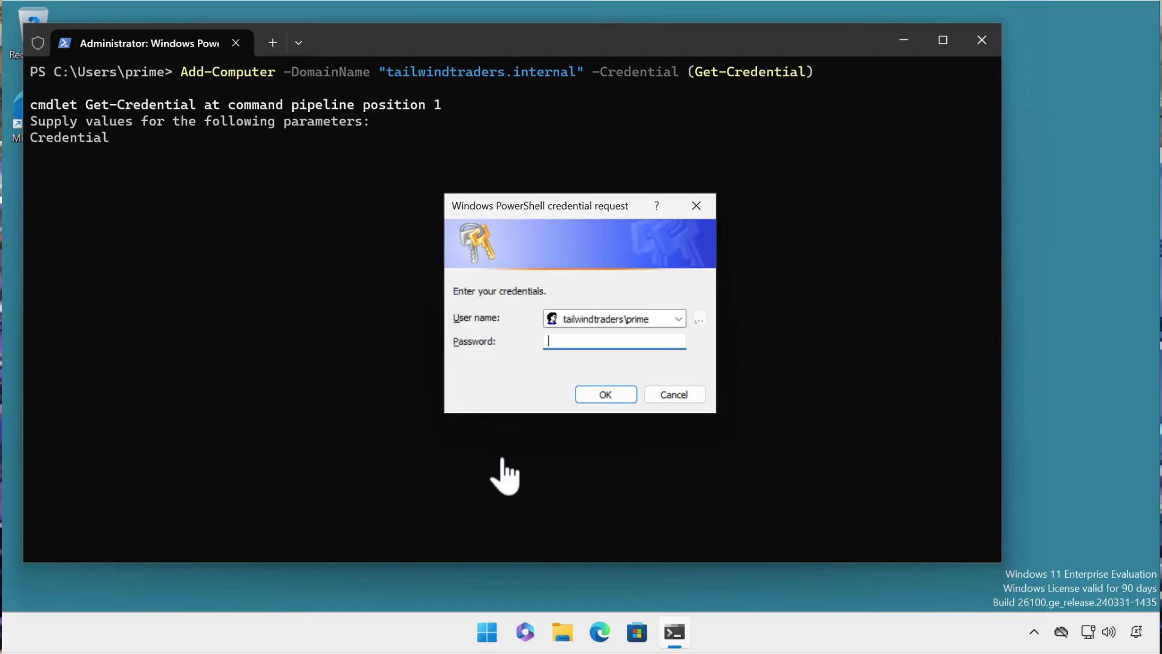
{"action": "type", "text": "••••••••••••••••••"}
{"action": "left_click", "coordinate": [594, 400]}
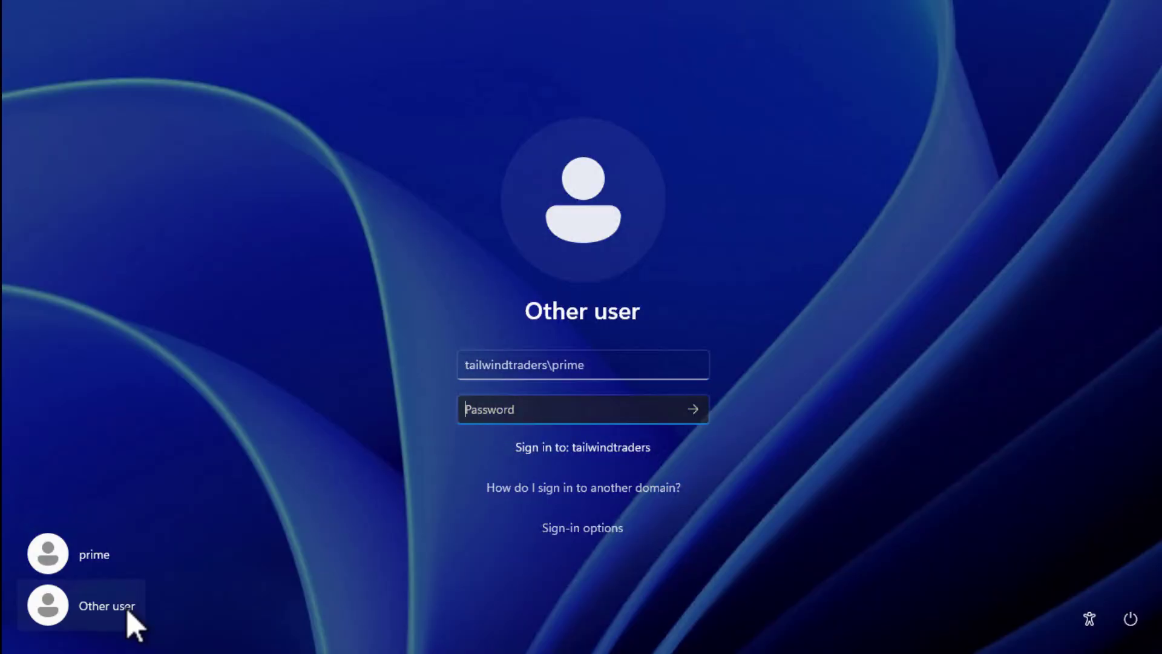
After the restart, sign in as the domain user with the account password and launch Terminal (Admin).
{"action": "type", "text": "Pa55w.rd"}
{"action": "left_click", "coordinate": [694, 411]}
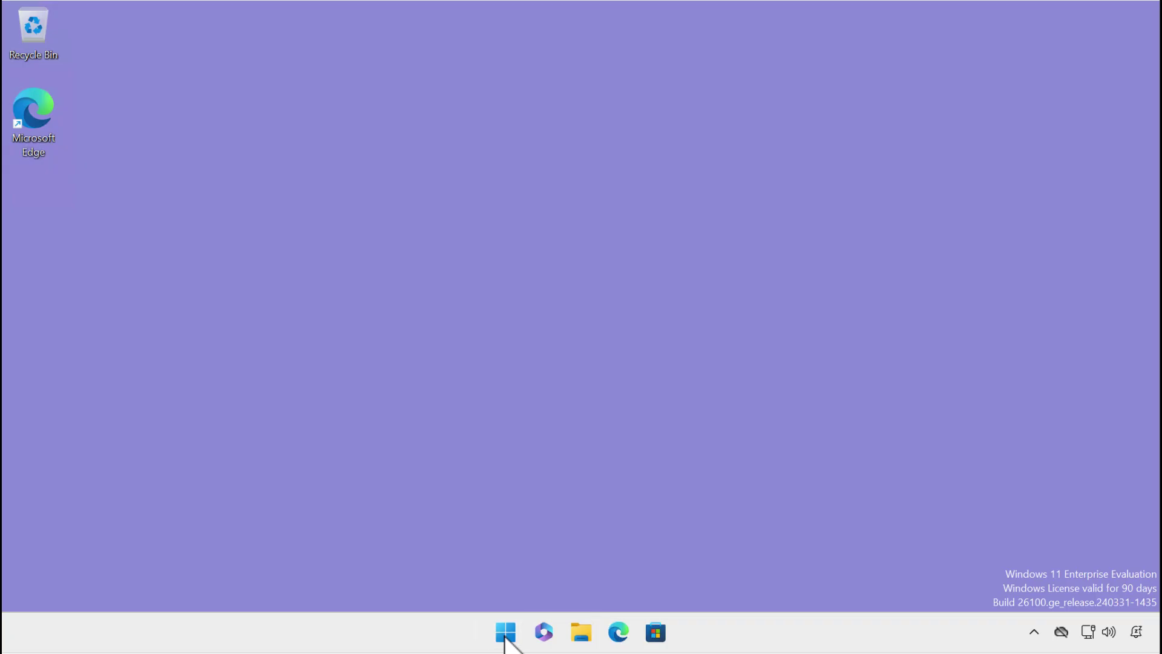
{"action": "right_click", "coordinate": [505, 636]}
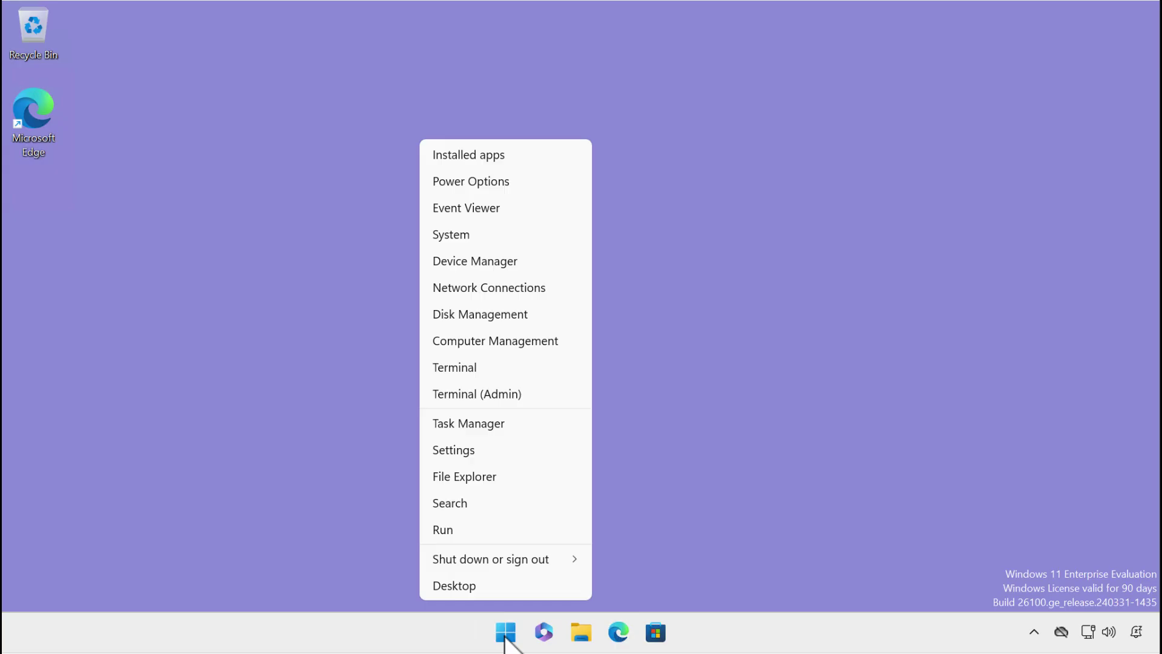
{"action": "left_click", "coordinate": [479, 395]}
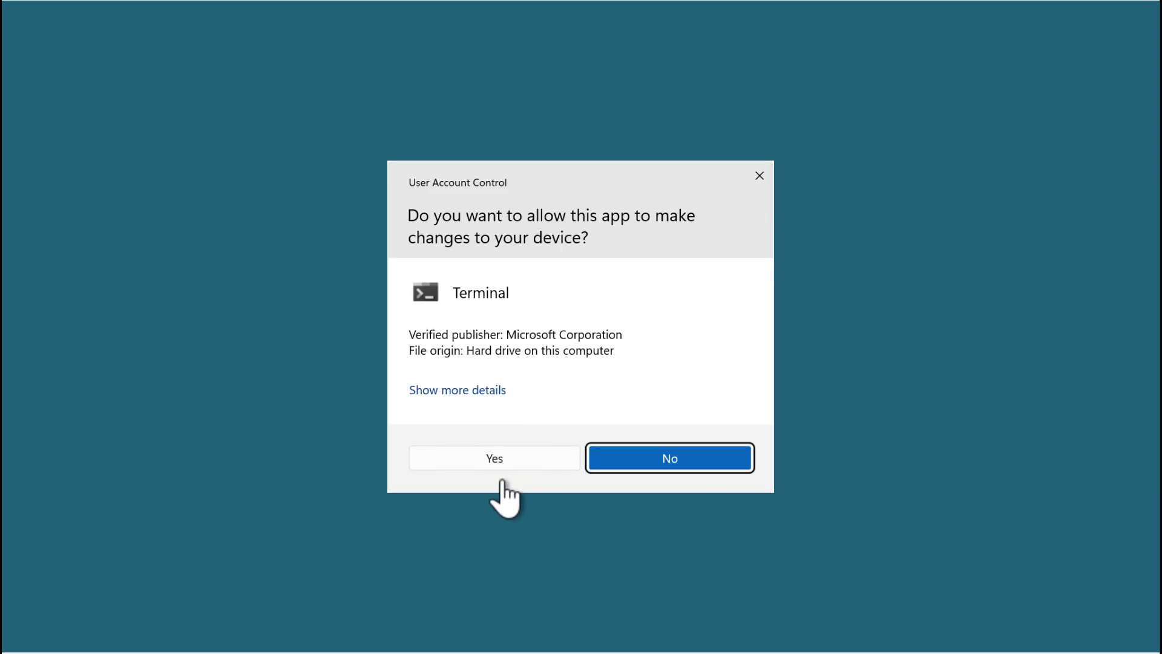
Approve the UAC prompt and run whoami /groups in the elevated terminal.
{"action": "left_click", "coordinate": [501, 458]}
{"action": "type", "text": "whoa"}
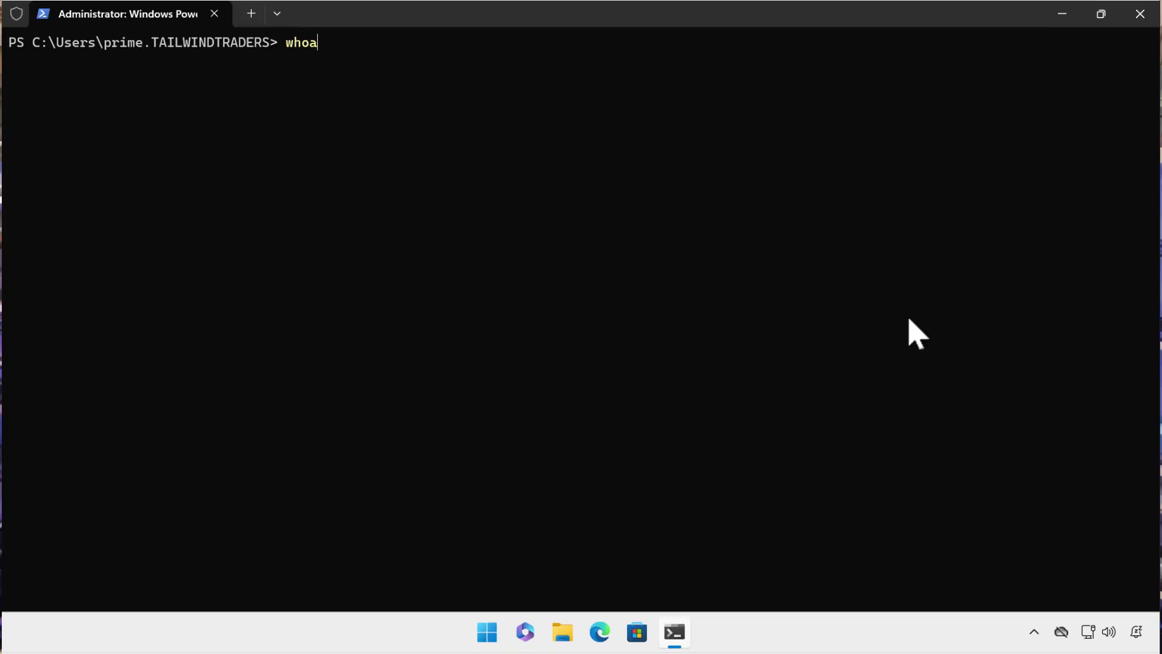
{"action": "type", "text": "mi /groups"}
{"action": "key", "text": "Return"}
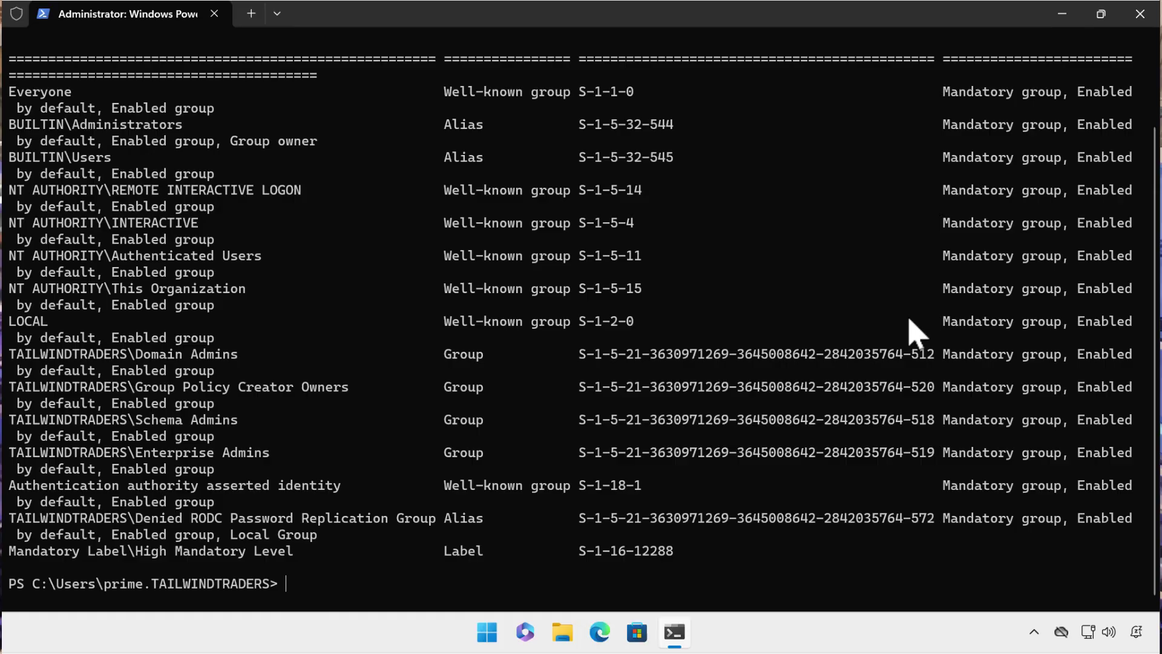